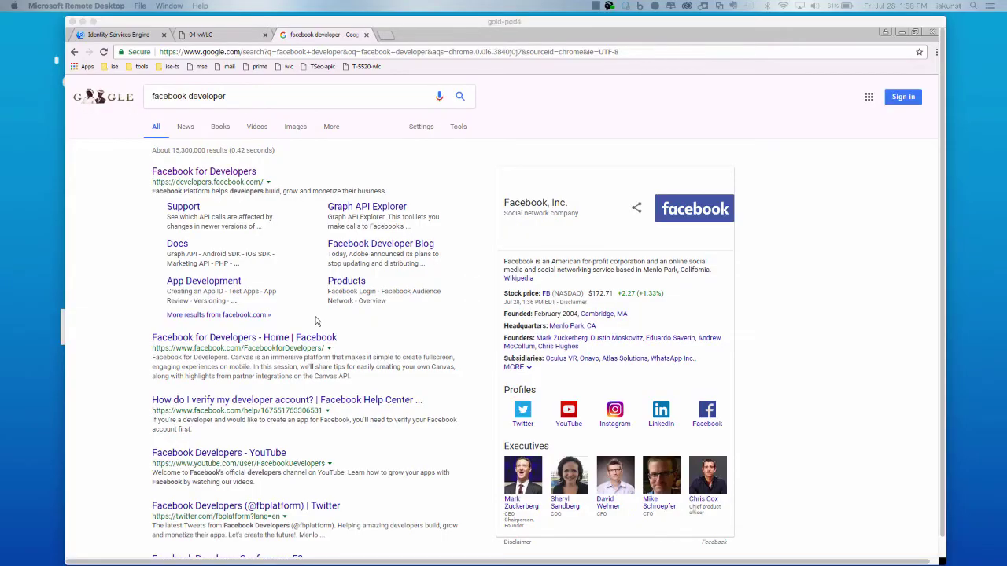
Open Facebook for Developers in a new tab and start adding a new app
right_click(189, 175)
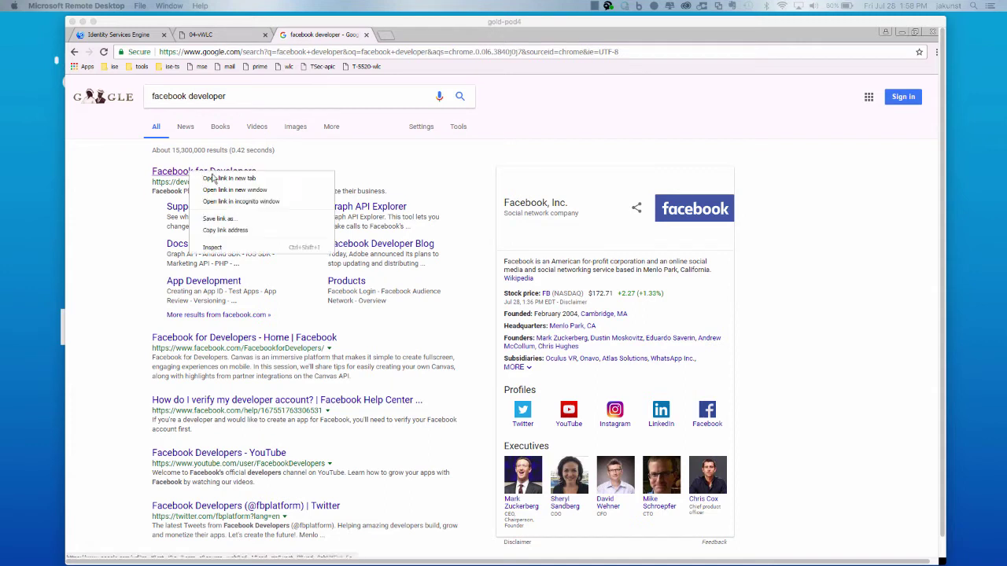
left_click(214, 181)
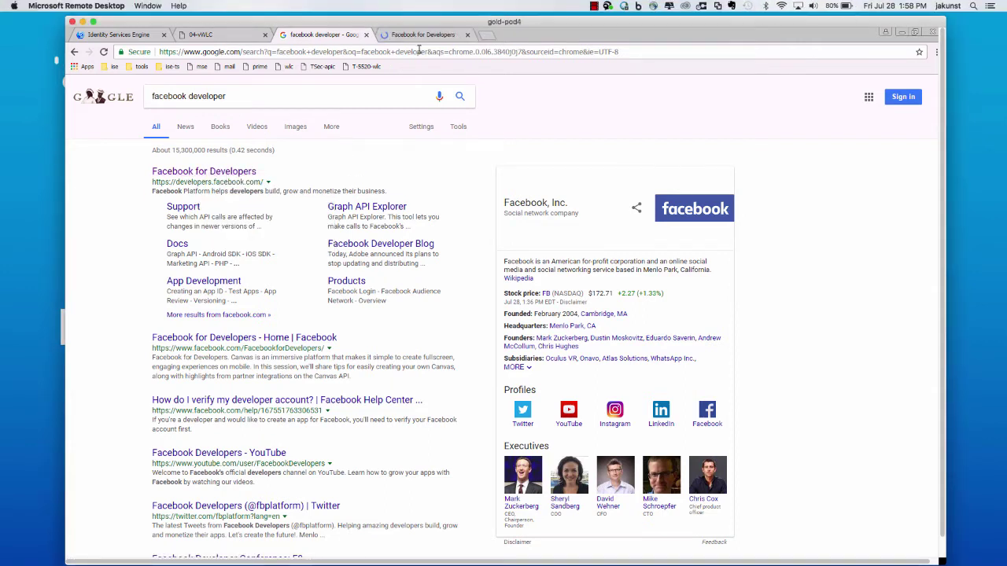
left_click(428, 35)
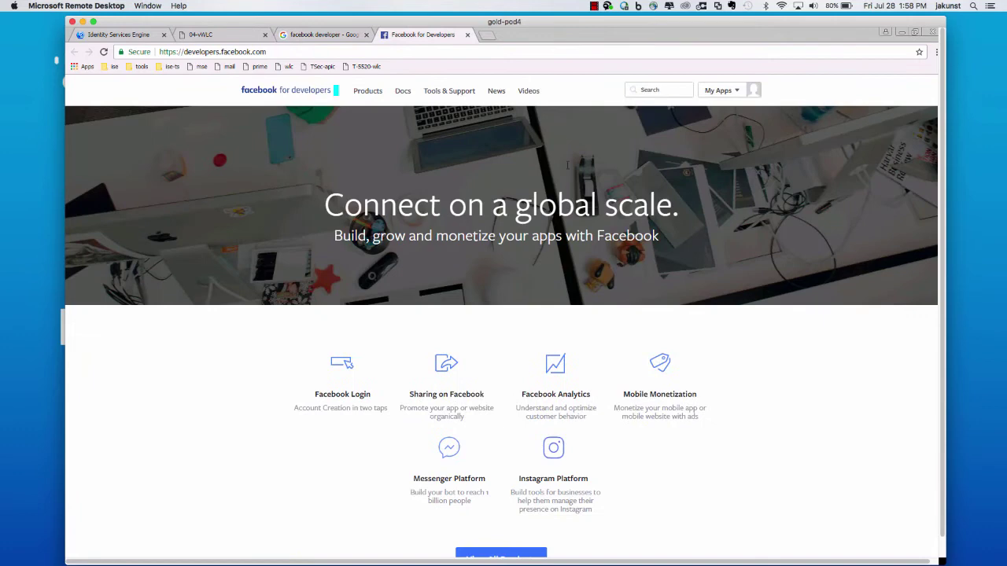
left_click(739, 94)
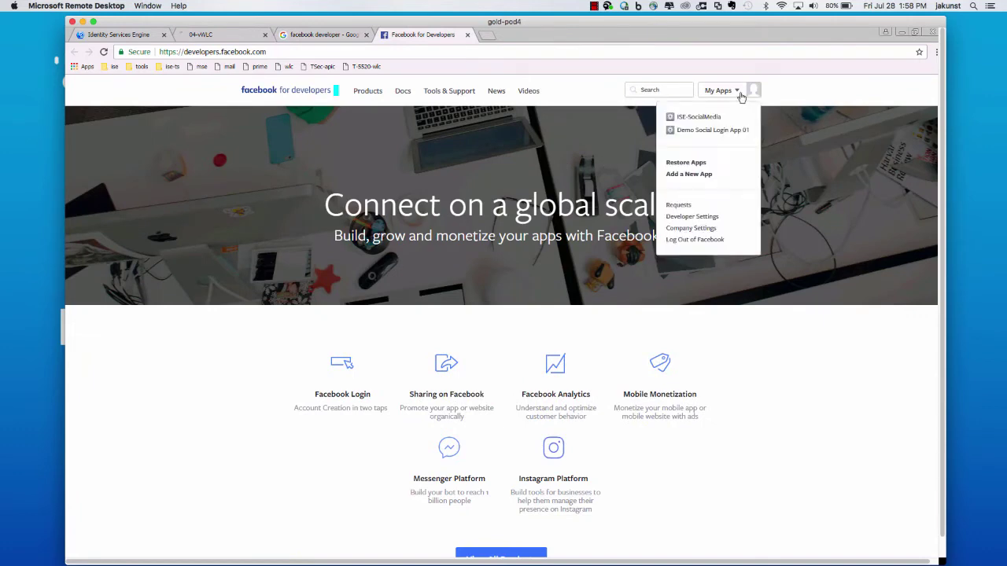
left_click(704, 177)
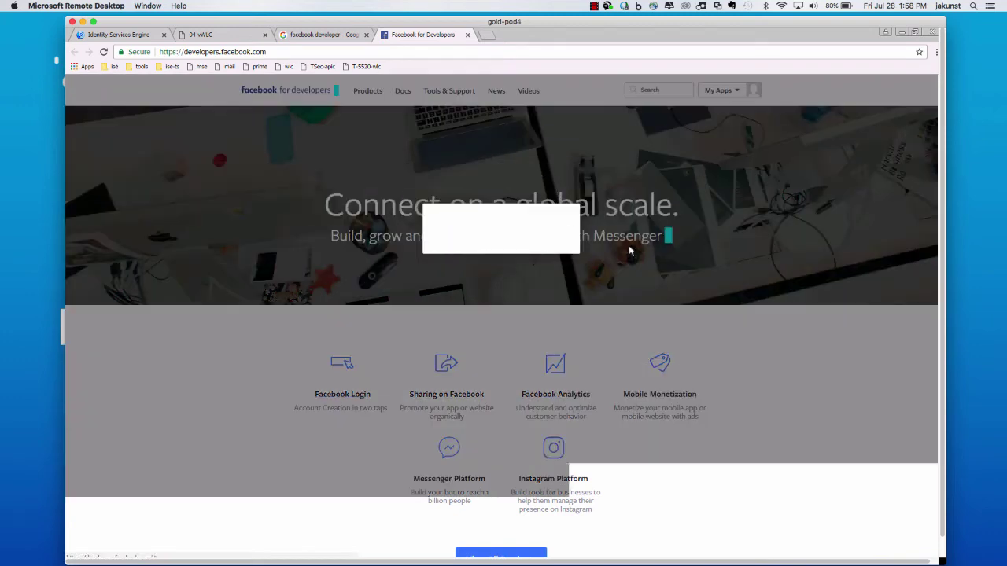
Name the app ISESocialMedia, create its App ID and pass the security check
left_click(479, 259)
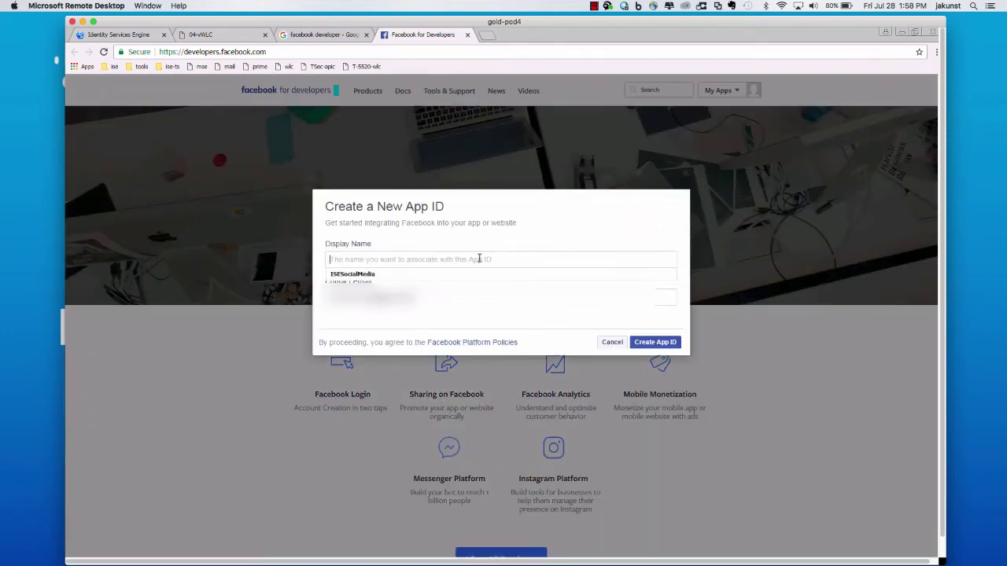
type("ISE")
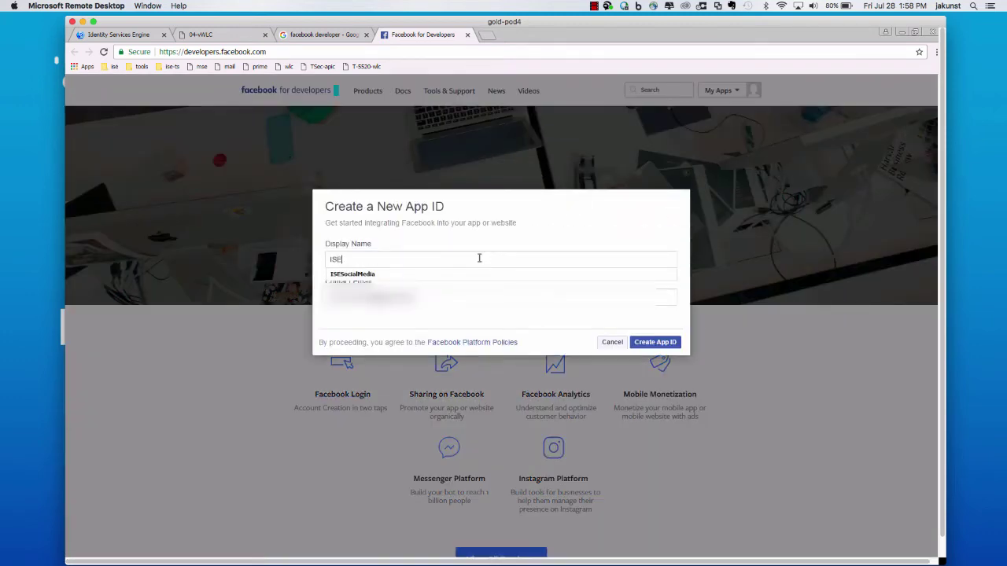
key("Down")
key("Return")
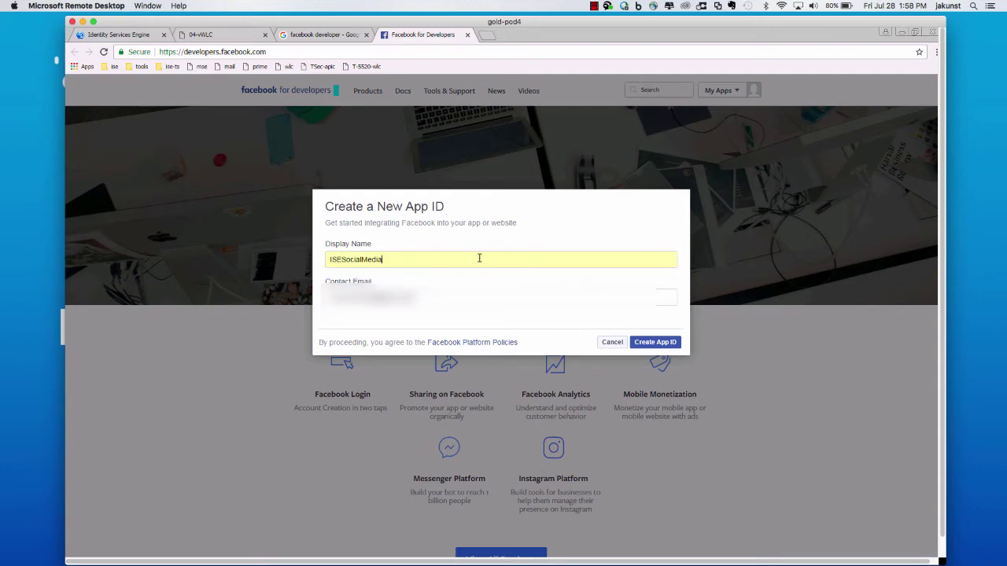
left_click(655, 344)
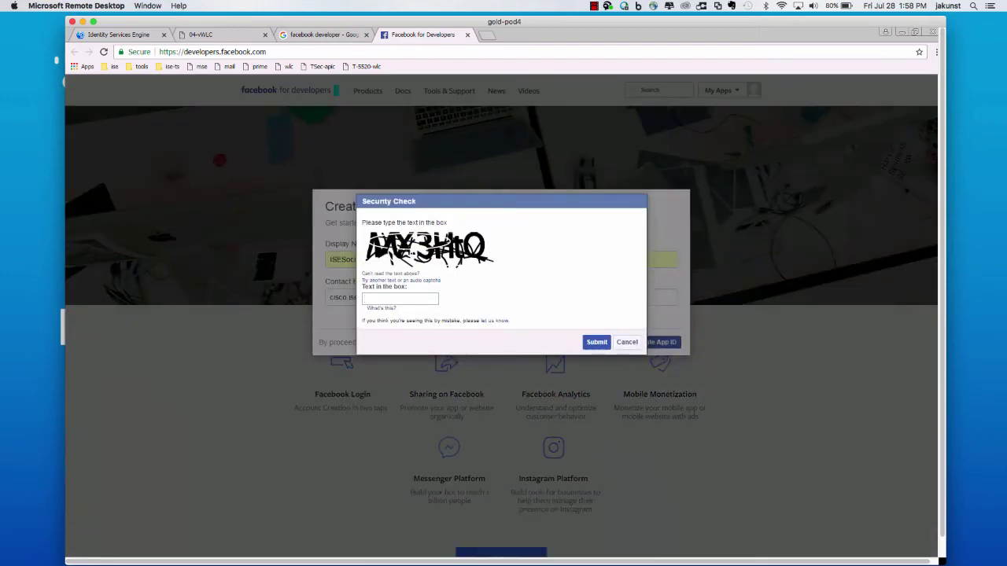
type("my3htq")
left_click(596, 342)
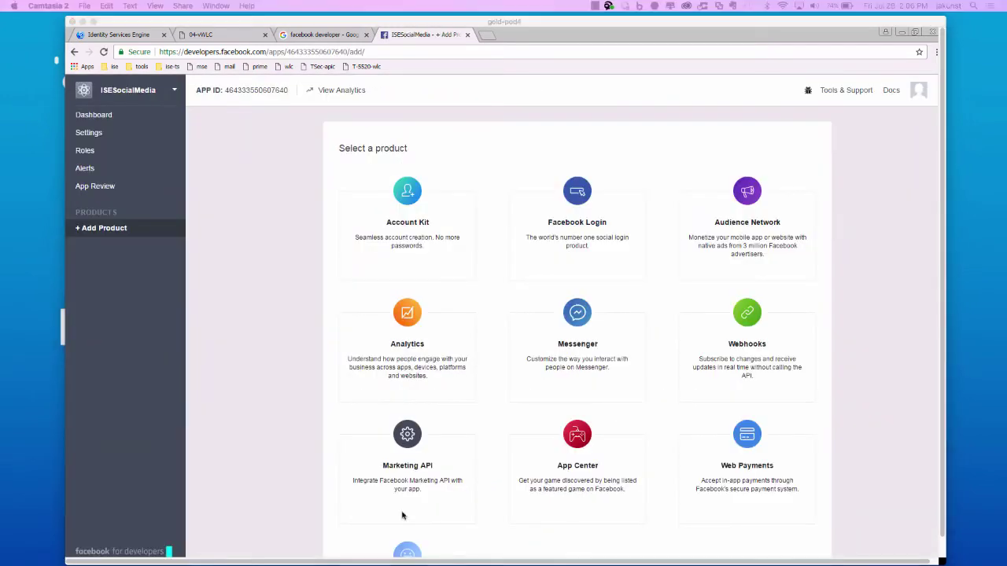
Show the ISESocialMedia dashboard with its App ID and App Secret revealed
left_click(108, 117)
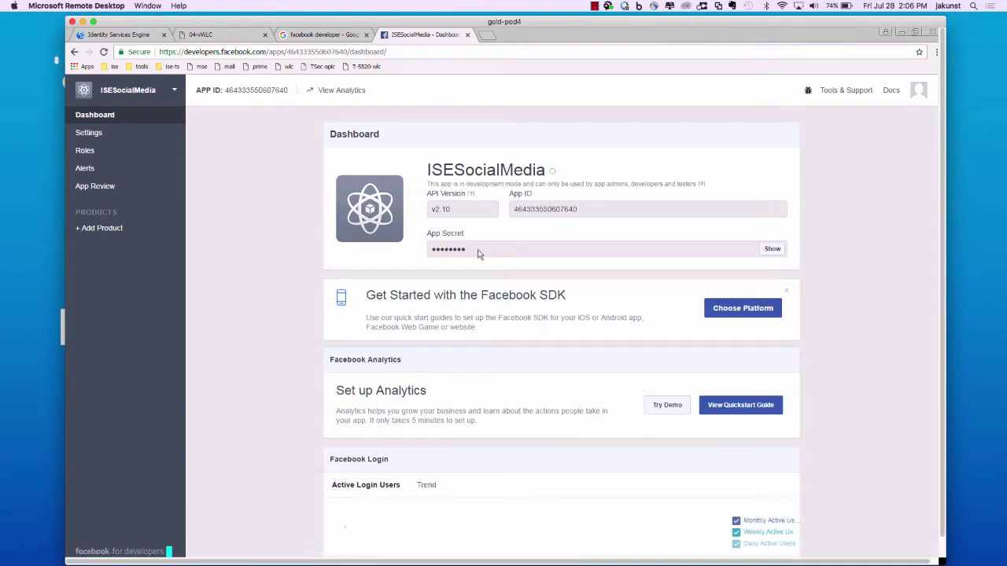
left_click(772, 250)
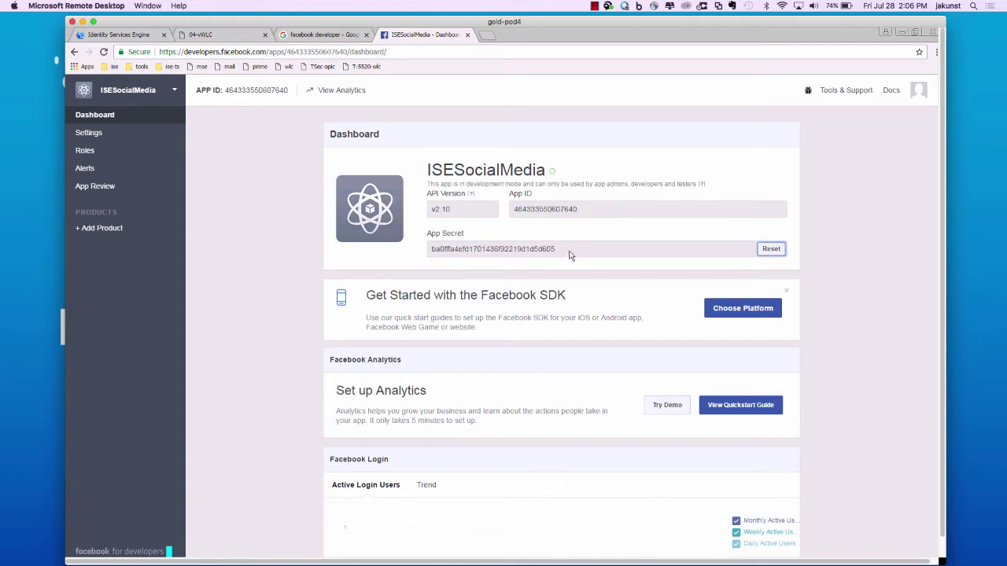
Start adding a new Social Login external identity source in ISE
left_click(138, 38)
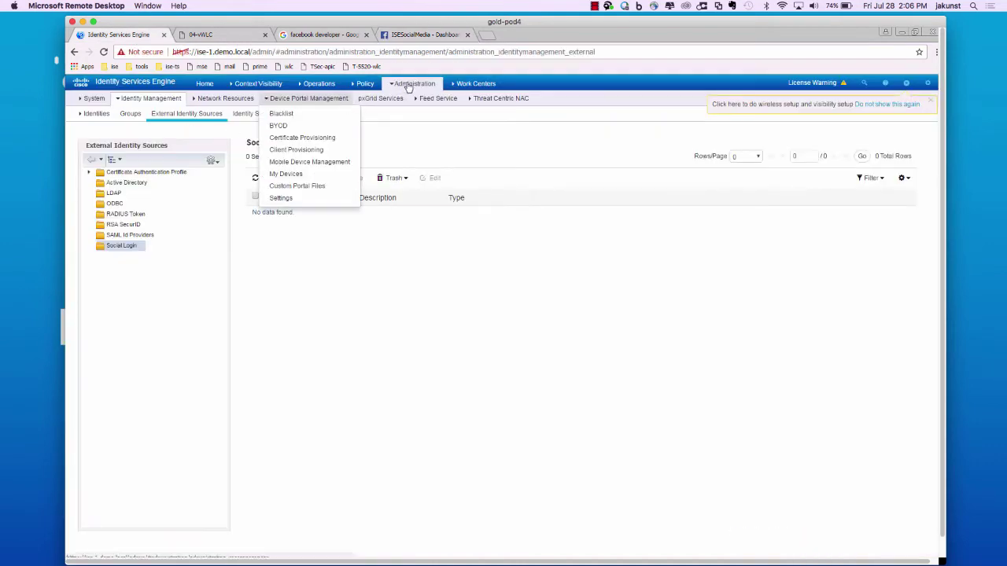
mouse_move(415, 83)
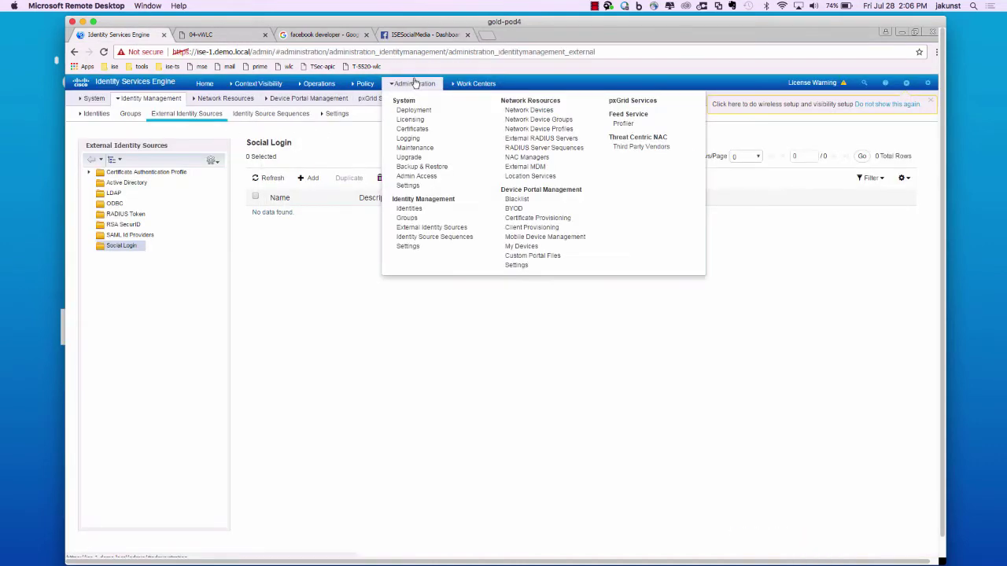
left_click(418, 229)
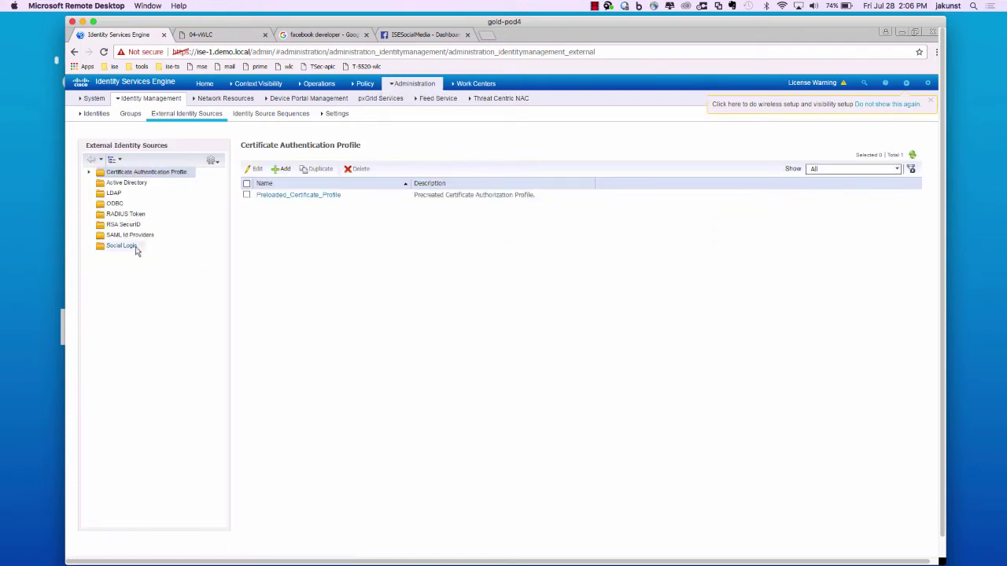
left_click(121, 246)
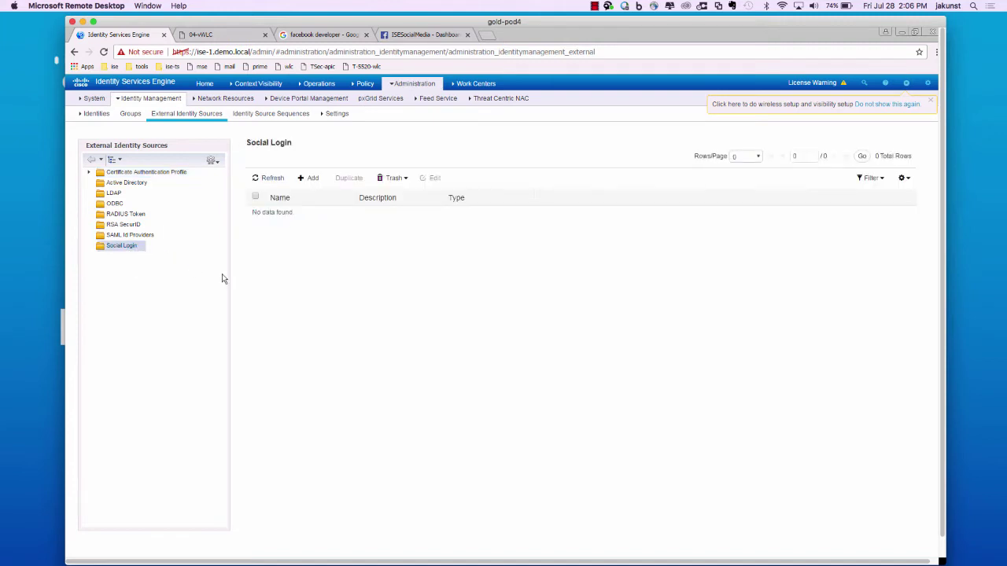
left_click(310, 183)
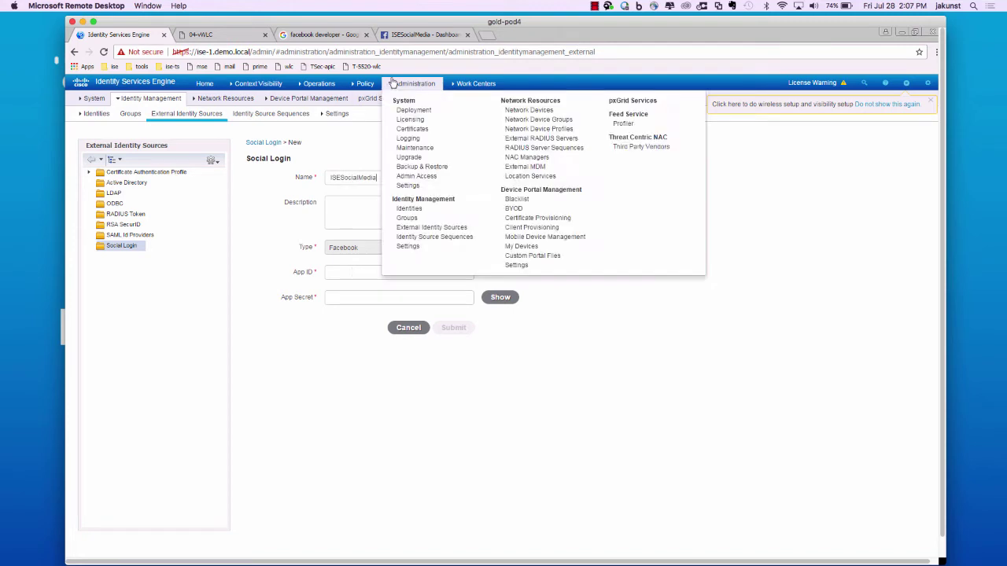
Paste the Facebook App ID and App Secret into the form and submit ISESocialMedia
left_click(409, 36)
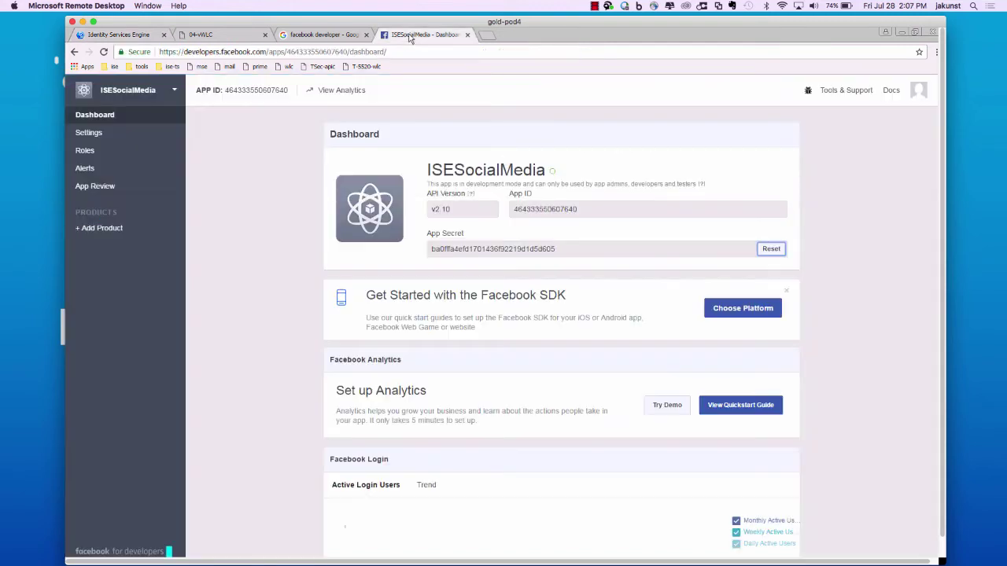
double_click(559, 208)
key("ctrl+c")
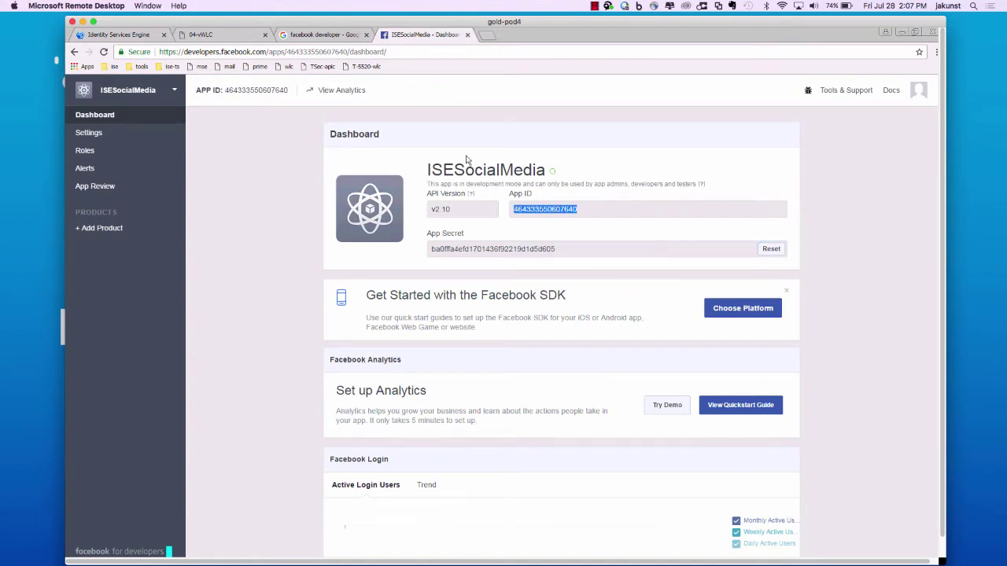
left_click(139, 38)
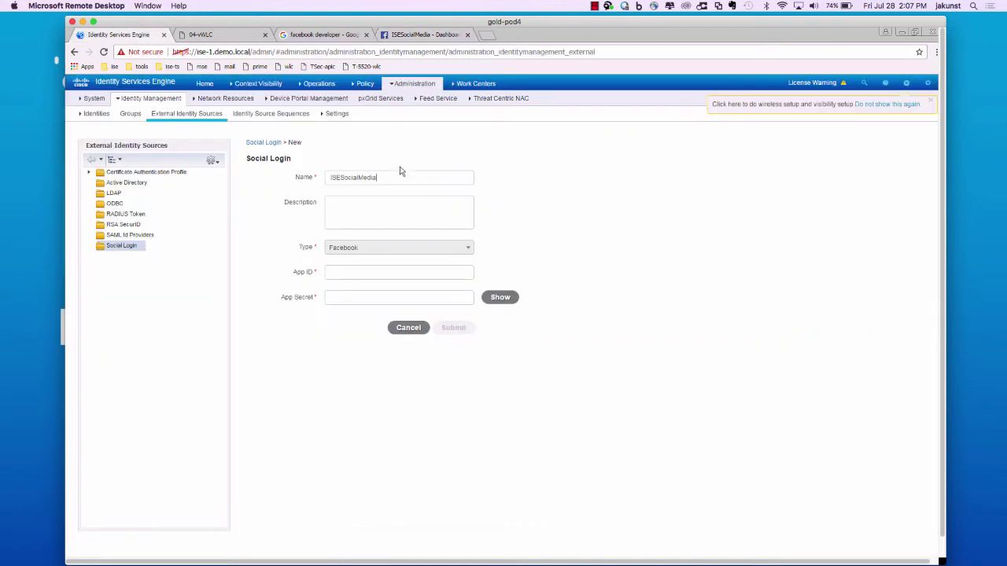
key("ctrl+v")
left_click(425, 35)
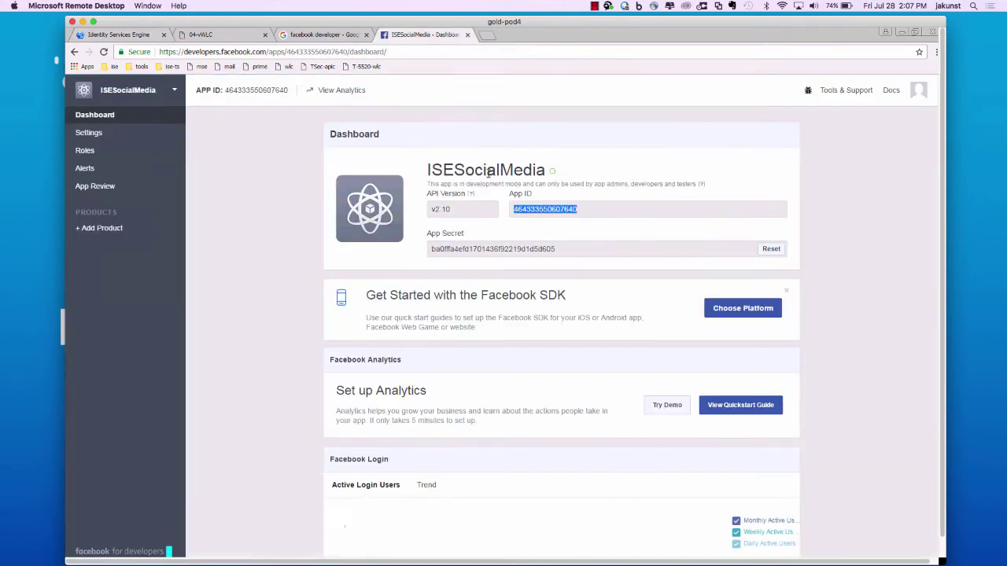
double_click(466, 249)
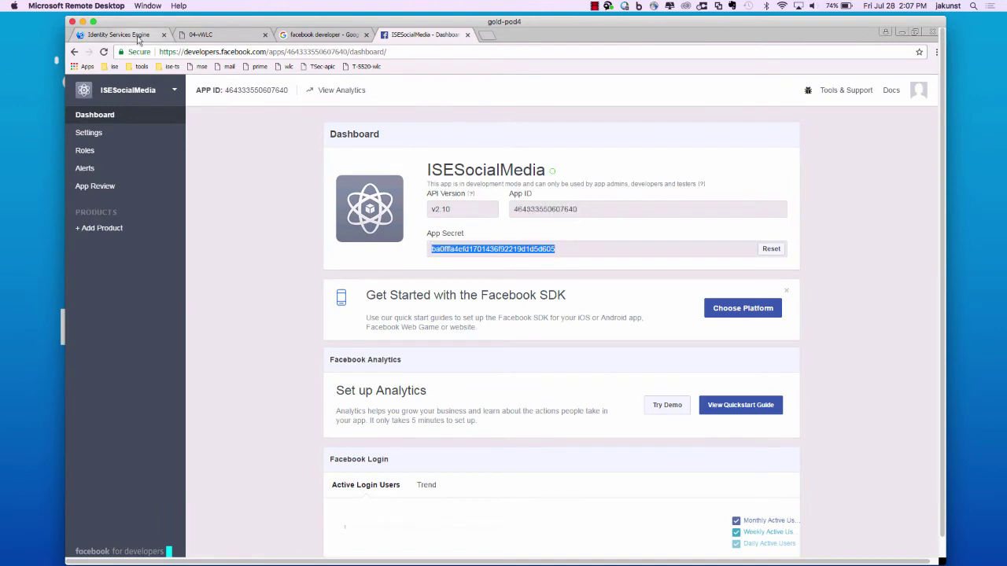
left_click(118, 34)
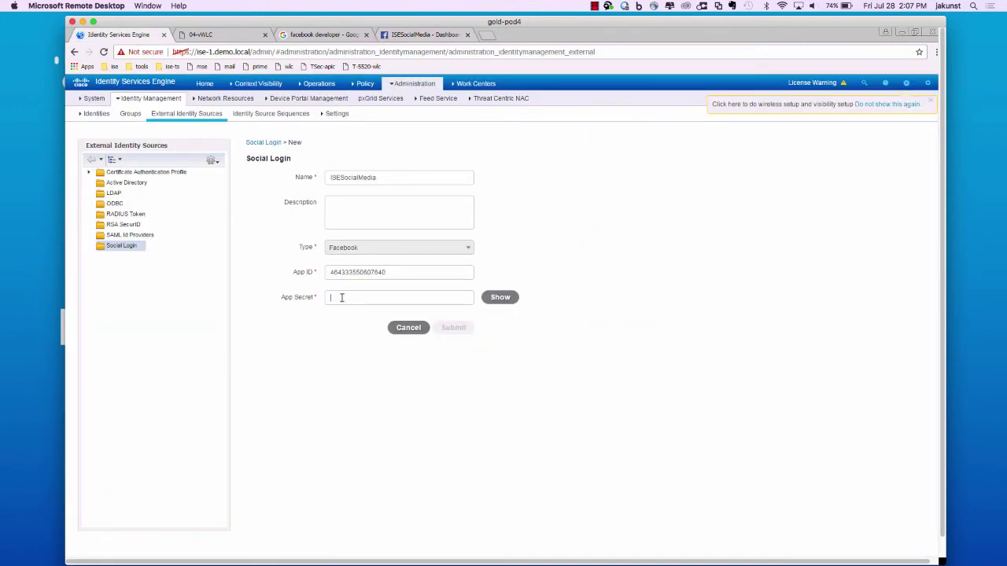
key("super+v")
left_click(454, 328)
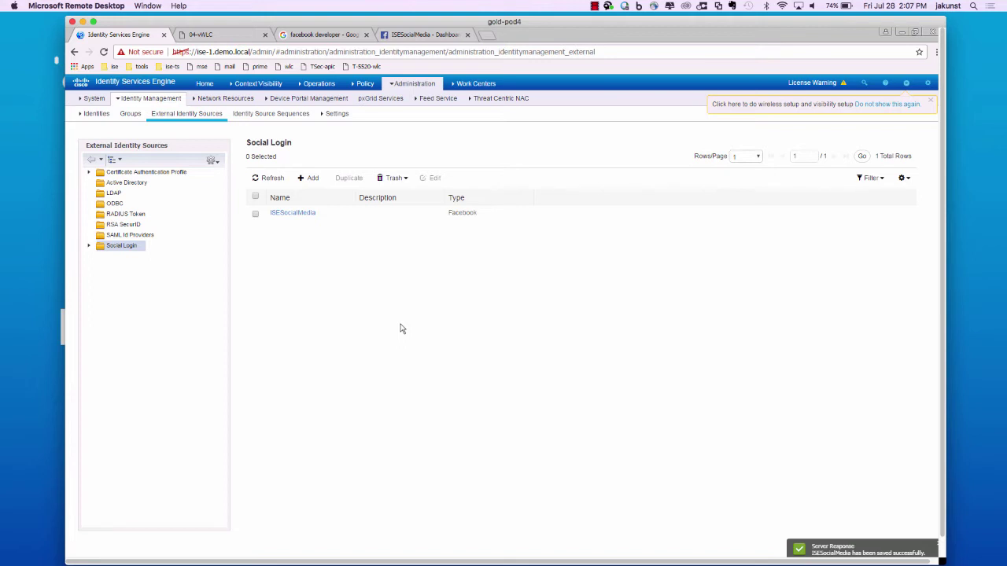
mouse_move(475, 93)
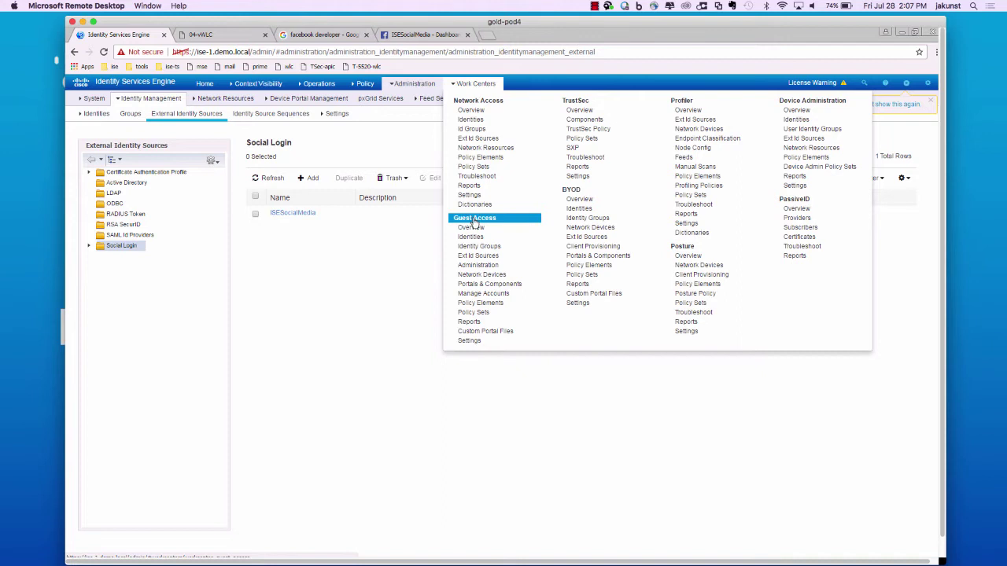
Open the Login Page Settings of the Self-Registered Guest Portal
left_click(479, 287)
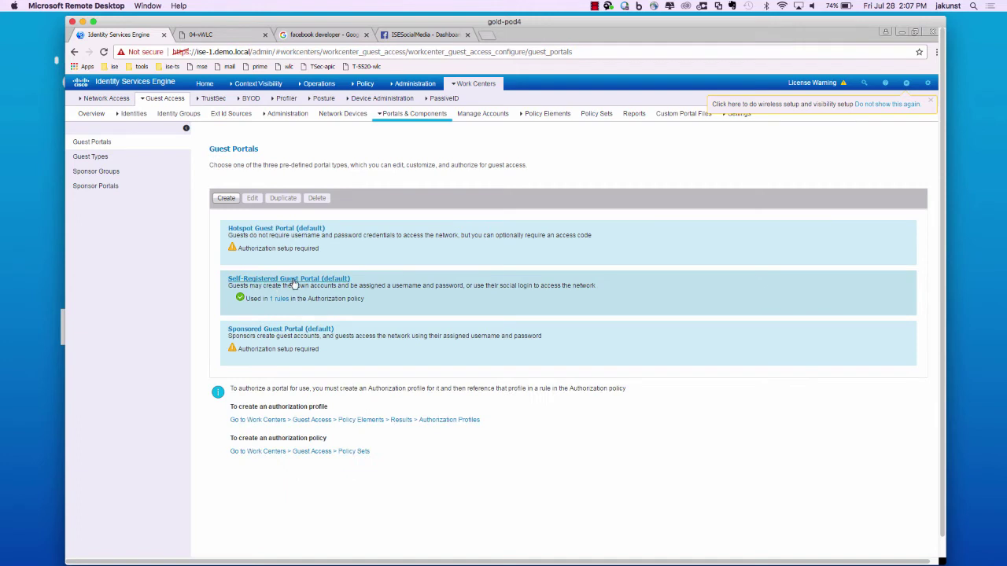
left_click(293, 280)
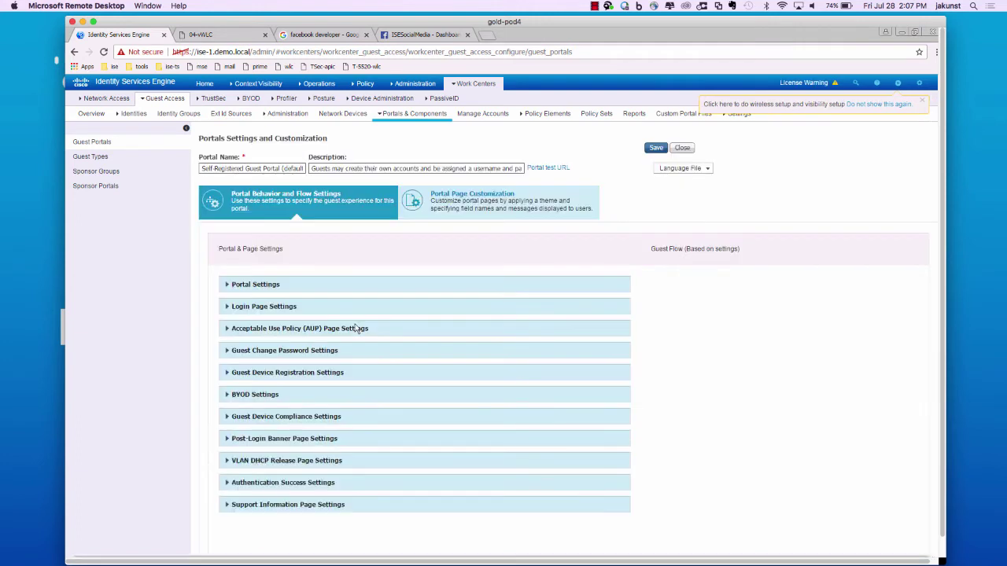
left_click(279, 308)
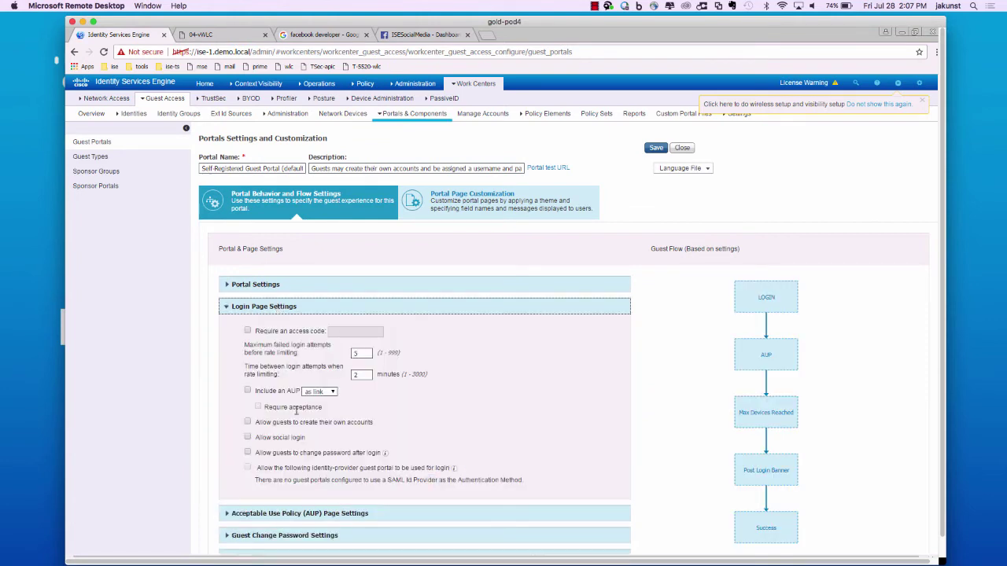
Allow Facebook social login with identity store ISESocialMedia and save the portal
left_click(247, 438)
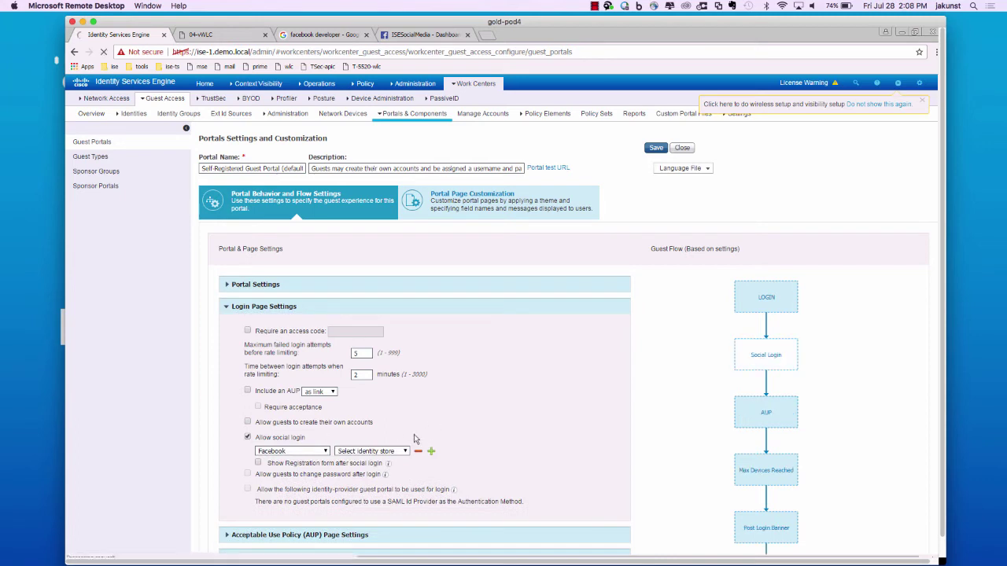
left_click(324, 451)
left_click(324, 454)
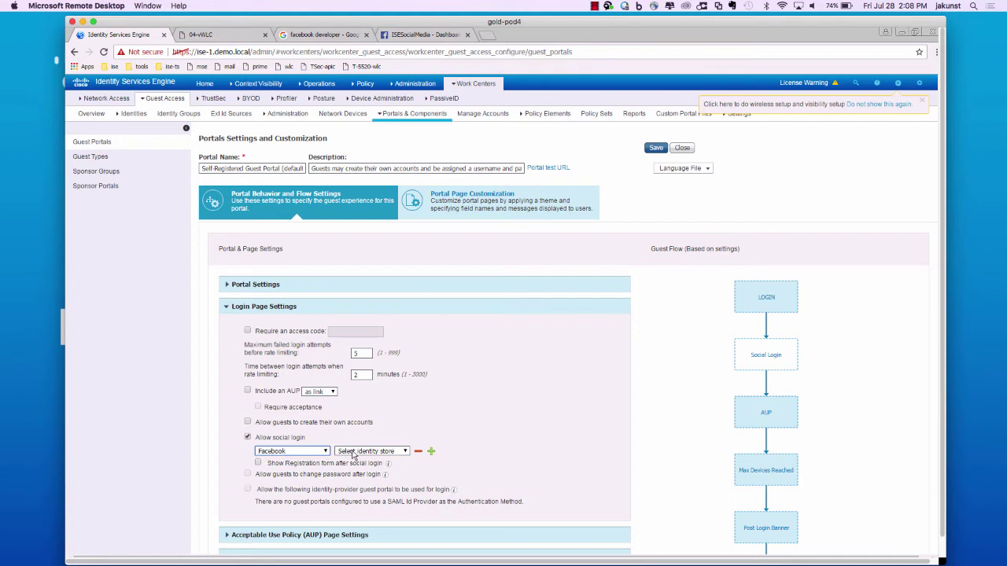
left_click(353, 453)
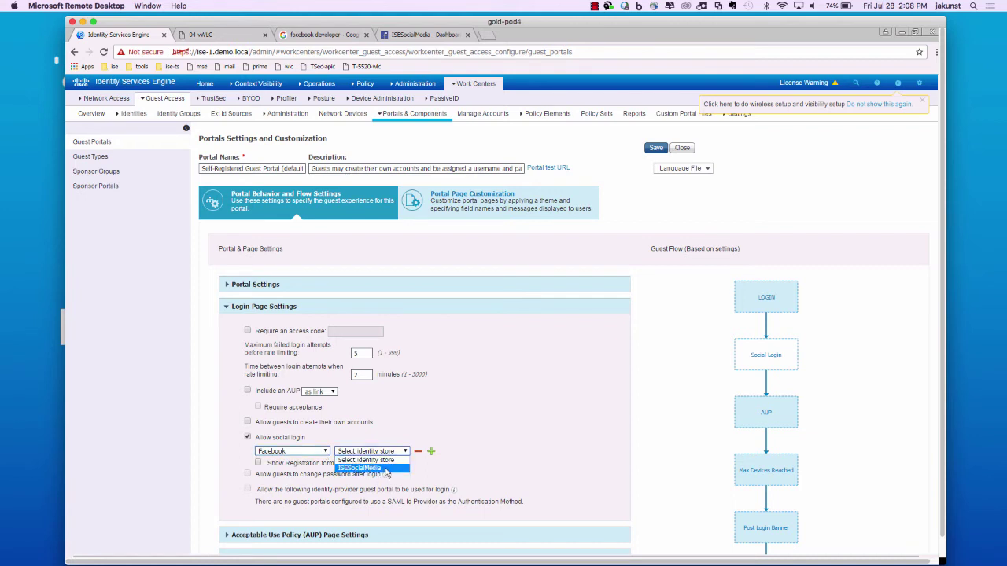
left_click(386, 469)
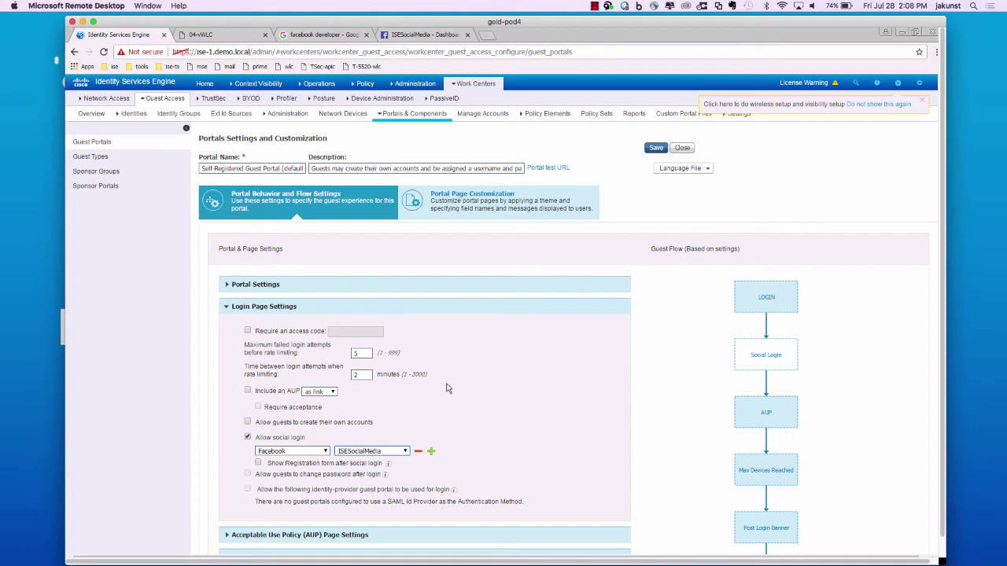
left_click(658, 150)
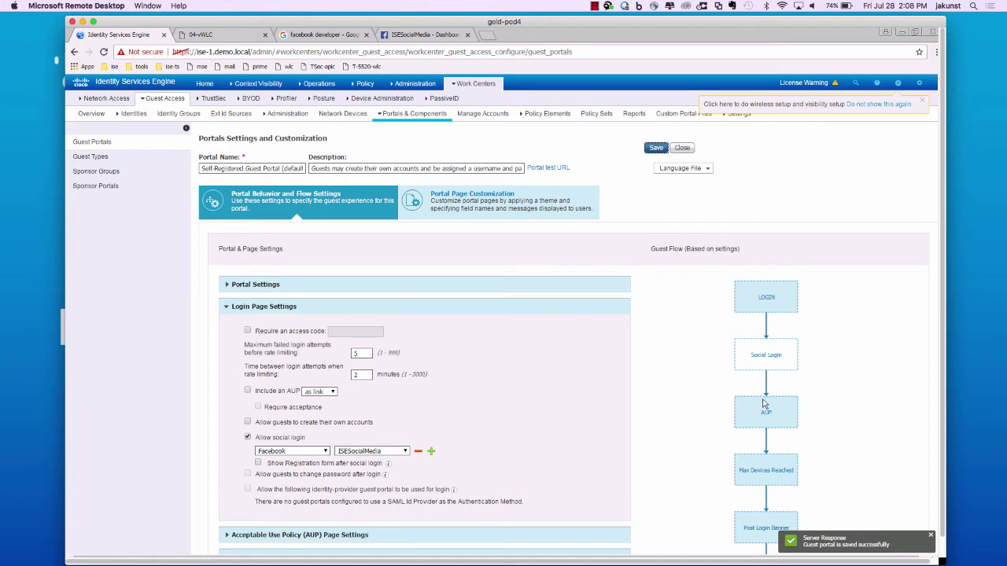
Open the ISESocialMedia social login source under External Identity Sources
left_click(476, 84)
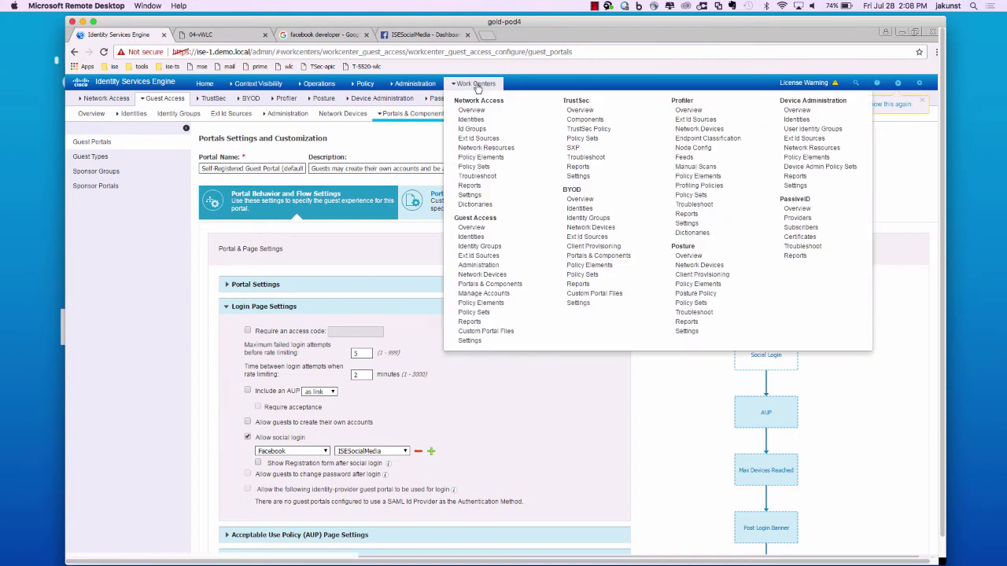
left_click(417, 84)
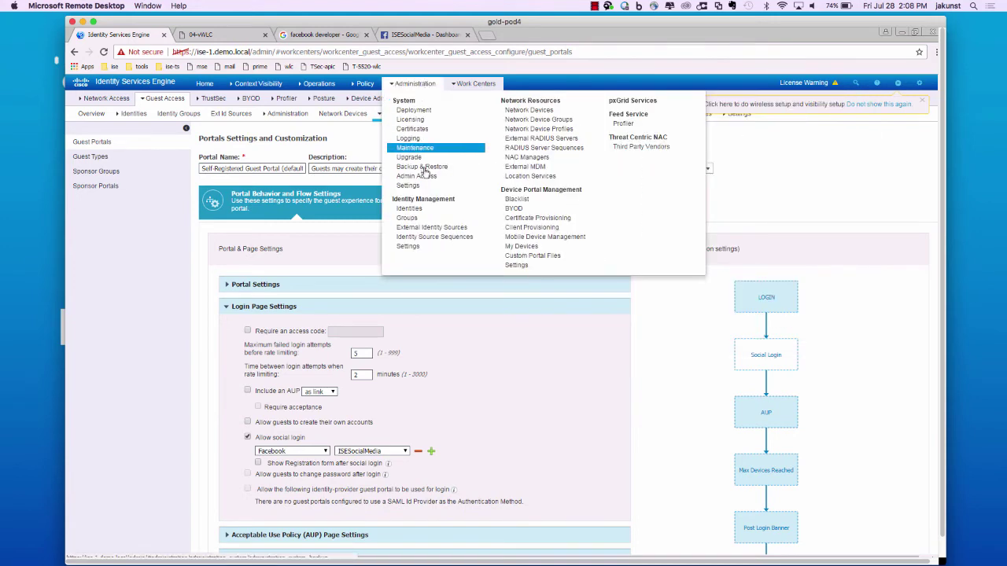
left_click(418, 230)
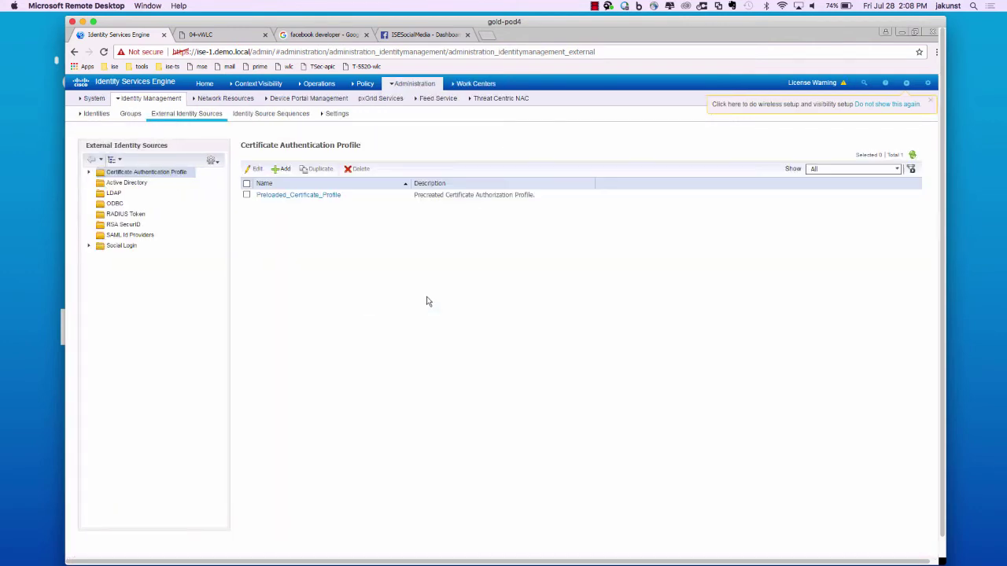
left_click(122, 248)
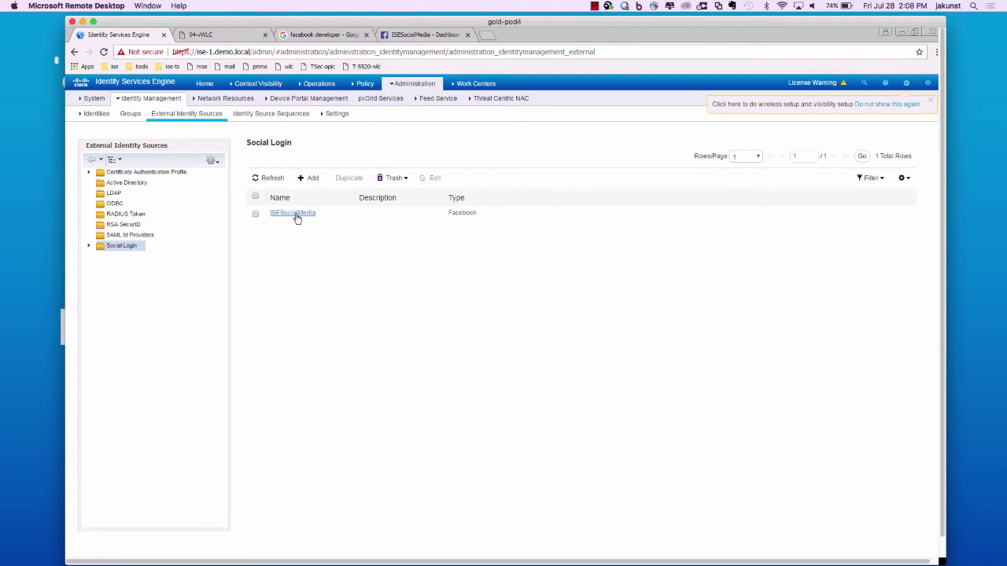
left_click(295, 215)
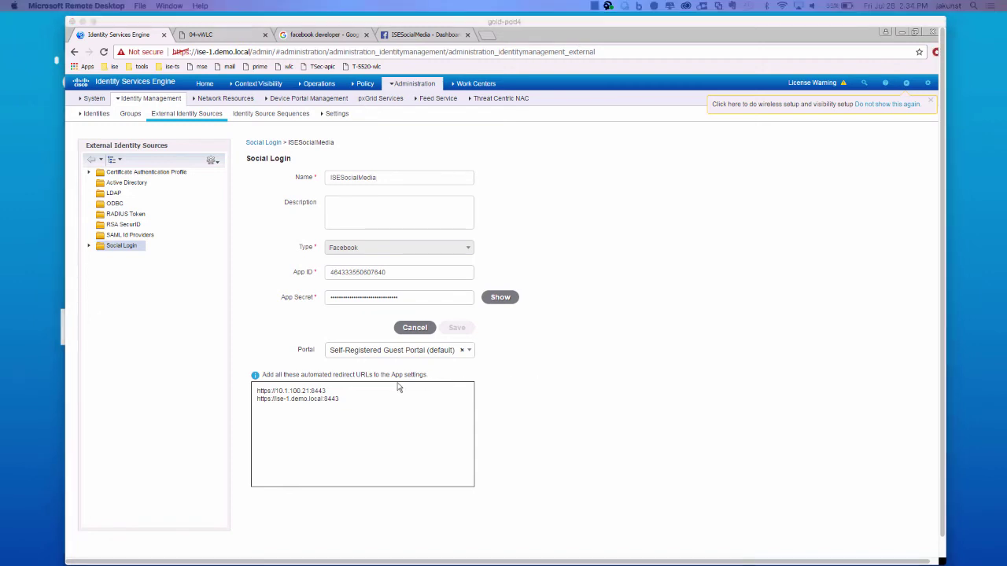
Copy both automated redirect URLs and return to the Facebook app dashboard
left_click_drag(327, 391, 253, 391)
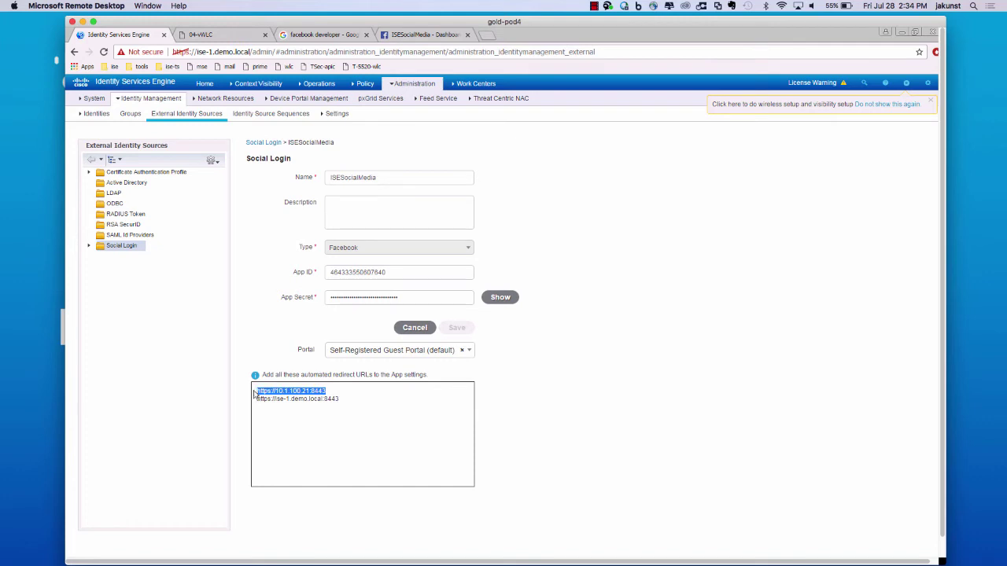
left_click_drag(345, 406, 249, 394)
key("ctrl+c")
left_click(406, 39)
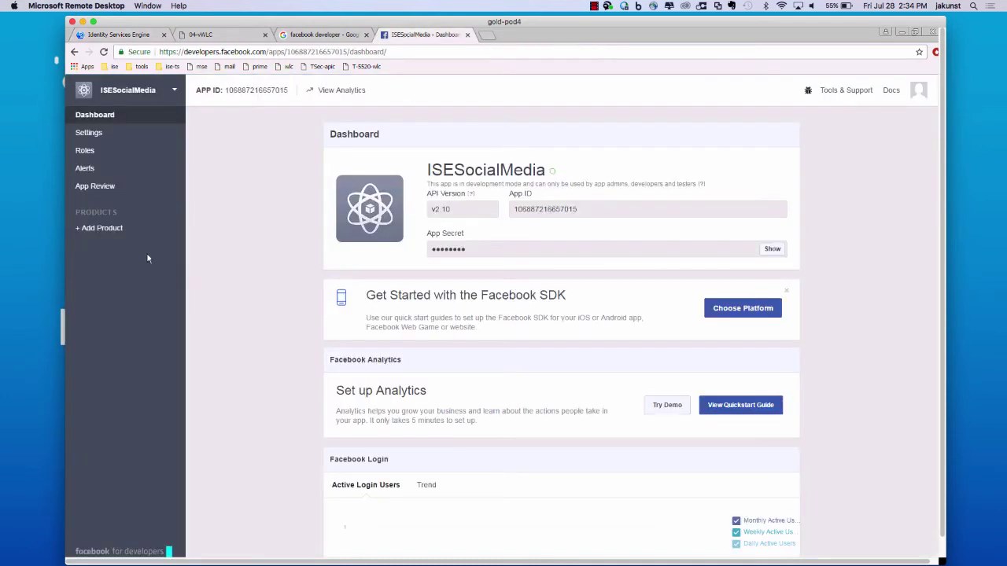
Add the Facebook Login product to ISESocialMedia and show its Settings page
left_click(113, 230)
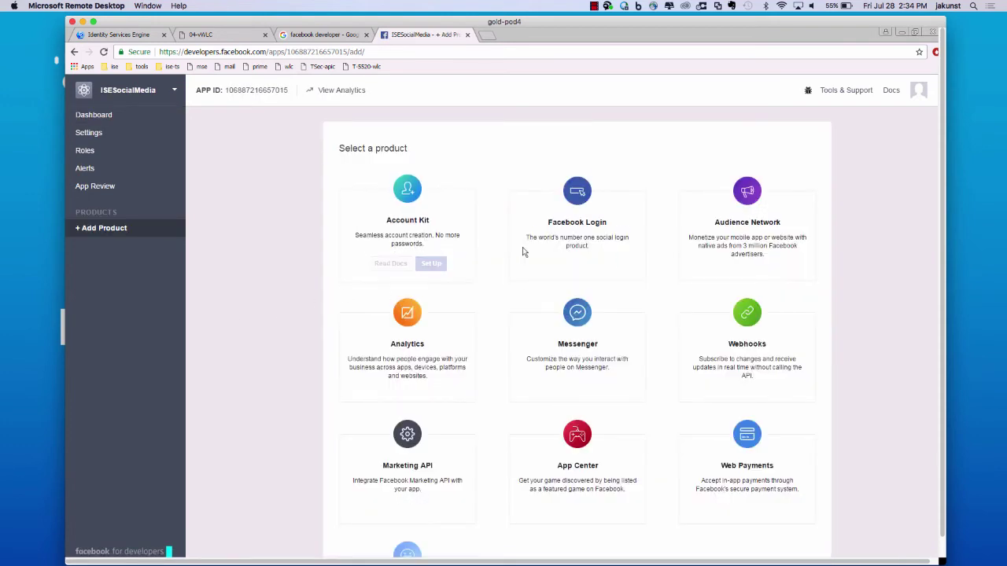
mouse_move(524, 251)
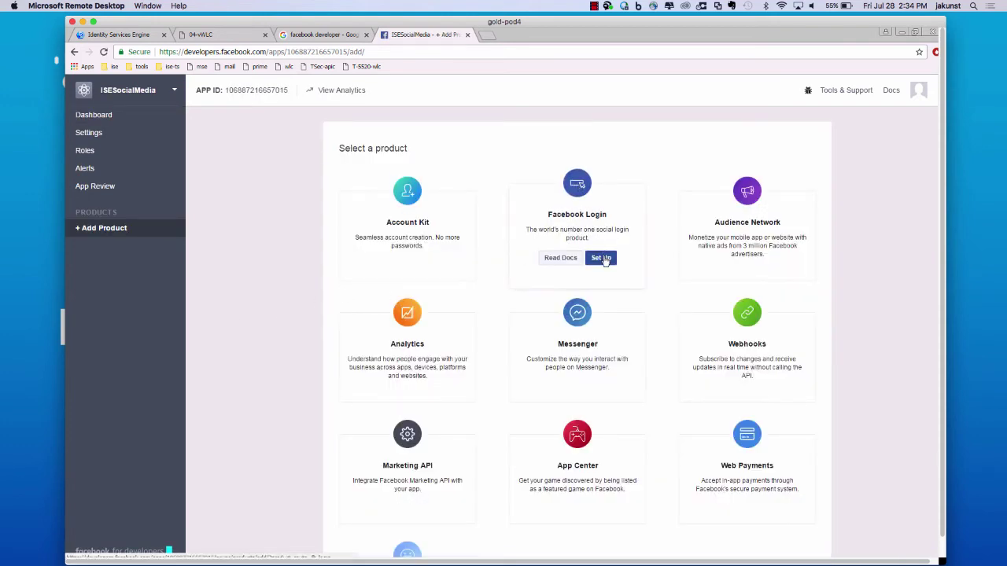
left_click(603, 259)
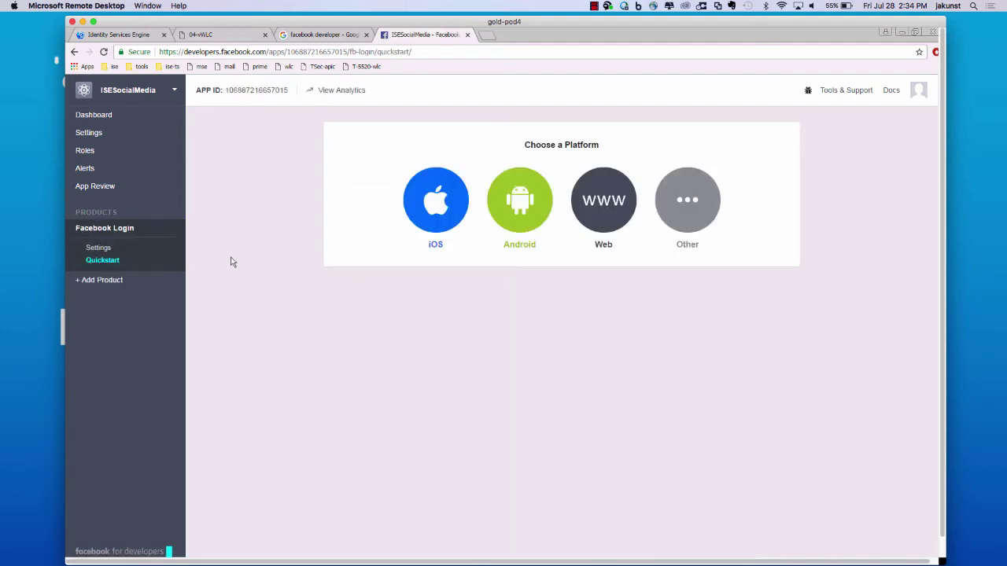
left_click(102, 250)
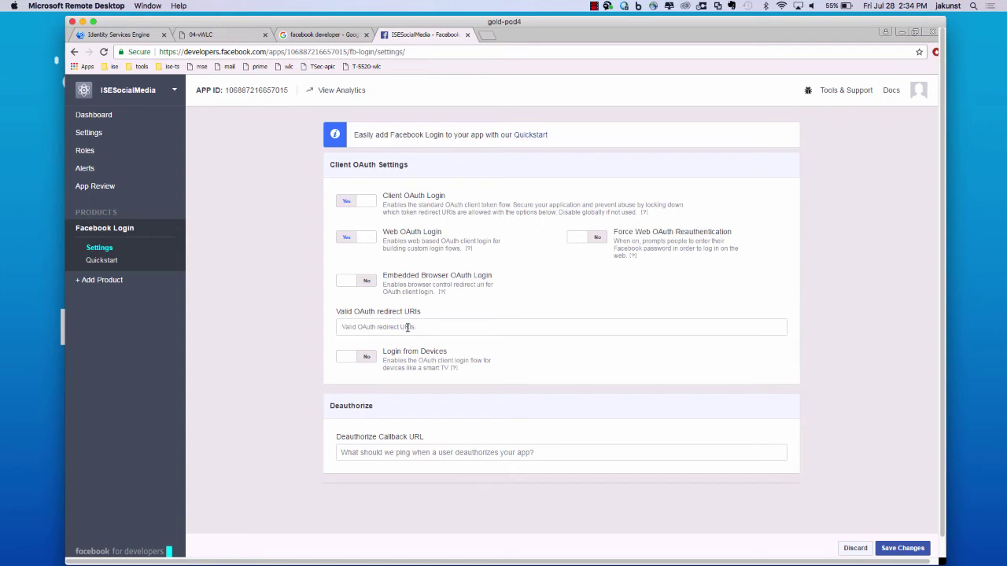
left_click(408, 327)
key("ctrl+v")
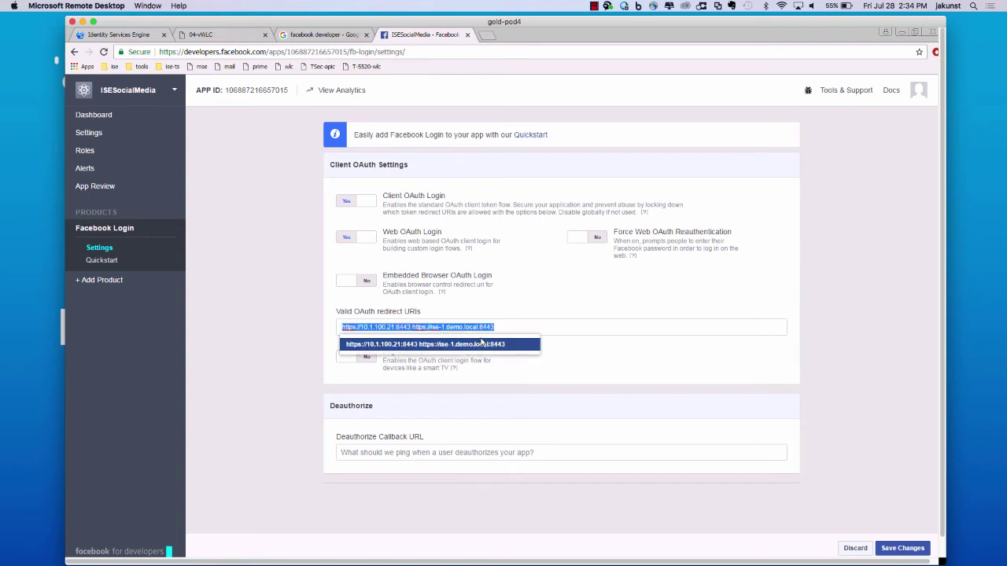
triple_click(413, 327)
left_click_drag(414, 326, 499, 327)
key("ctrl+c")
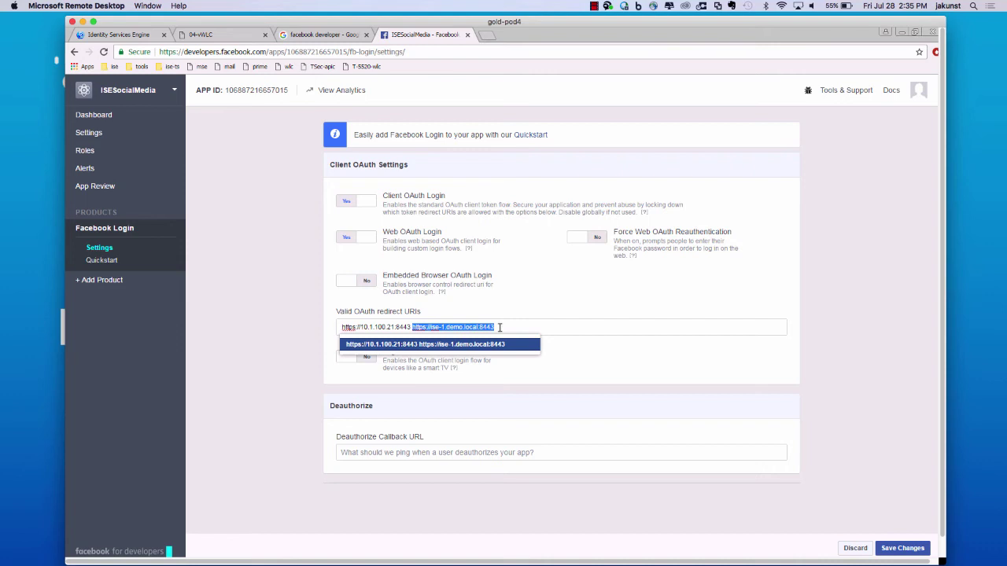
key("BackSpace")
key("Return")
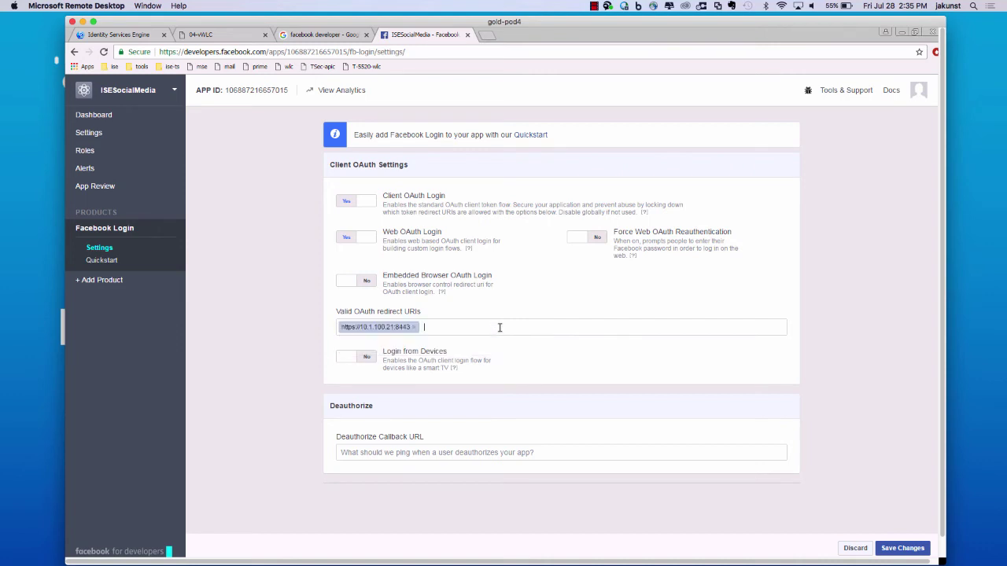
key("ctrl+v")
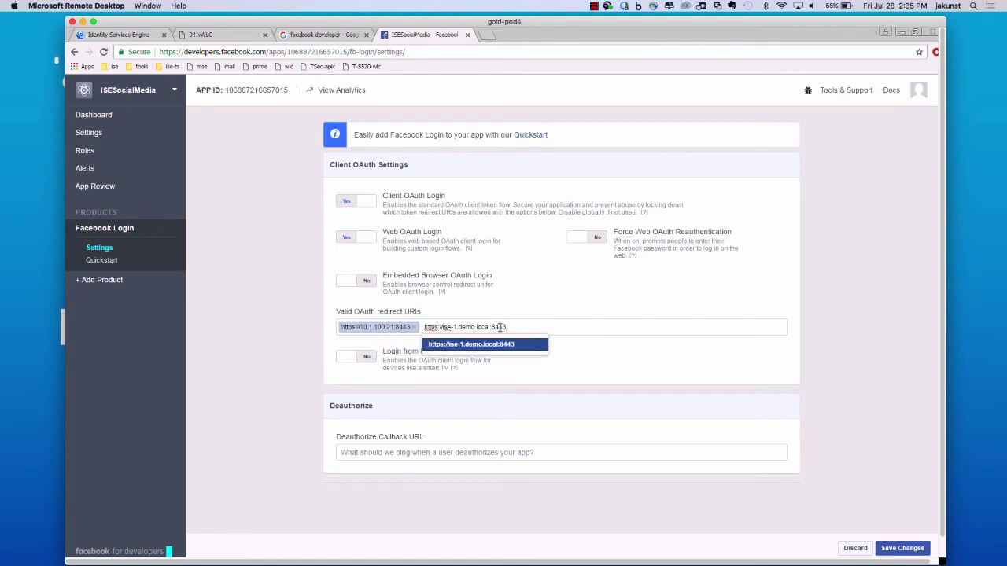
key("Return")
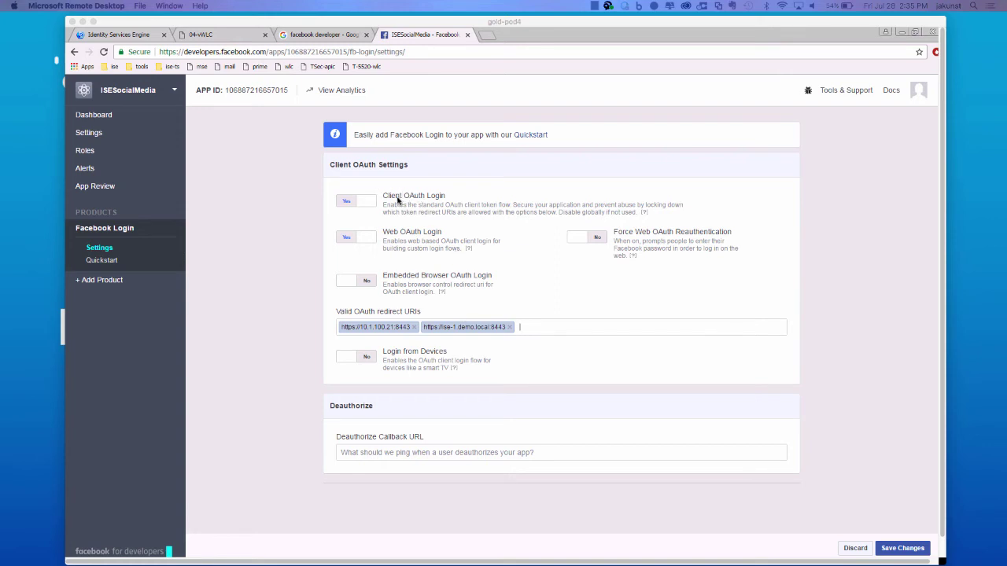
left_click(366, 203)
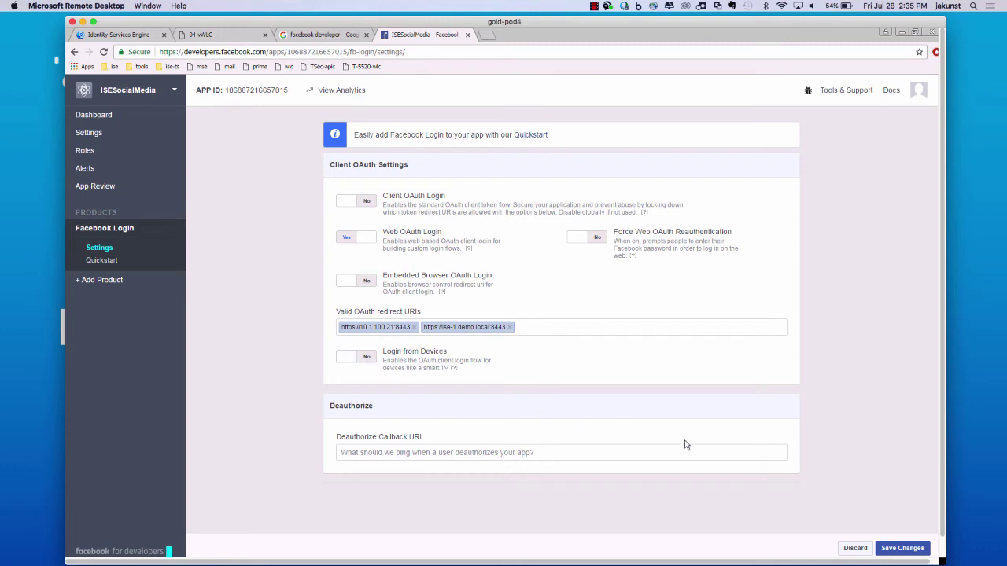
Save the Login settings, then make ISESocialMedia public in the Business category
left_click(902, 549)
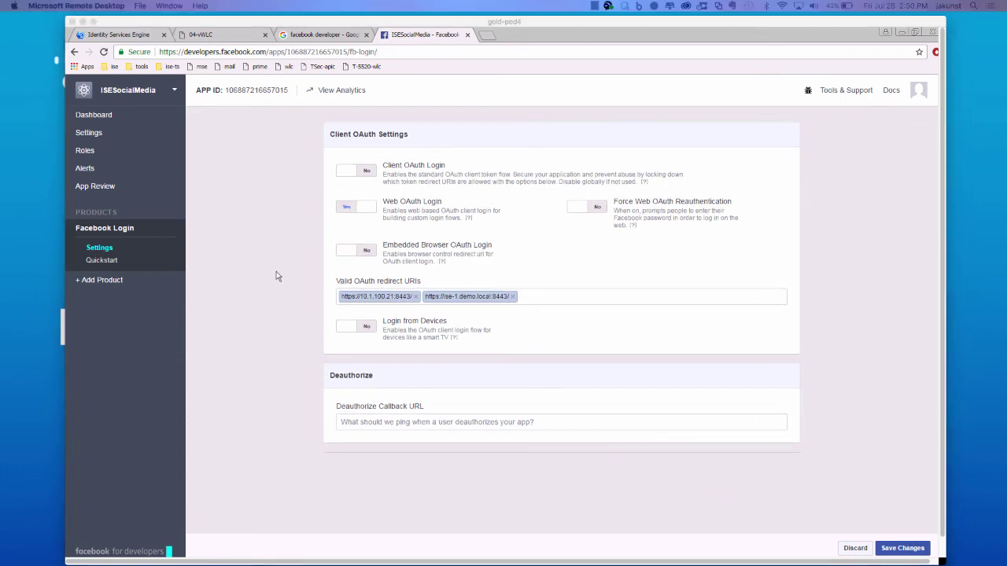
left_click(154, 187)
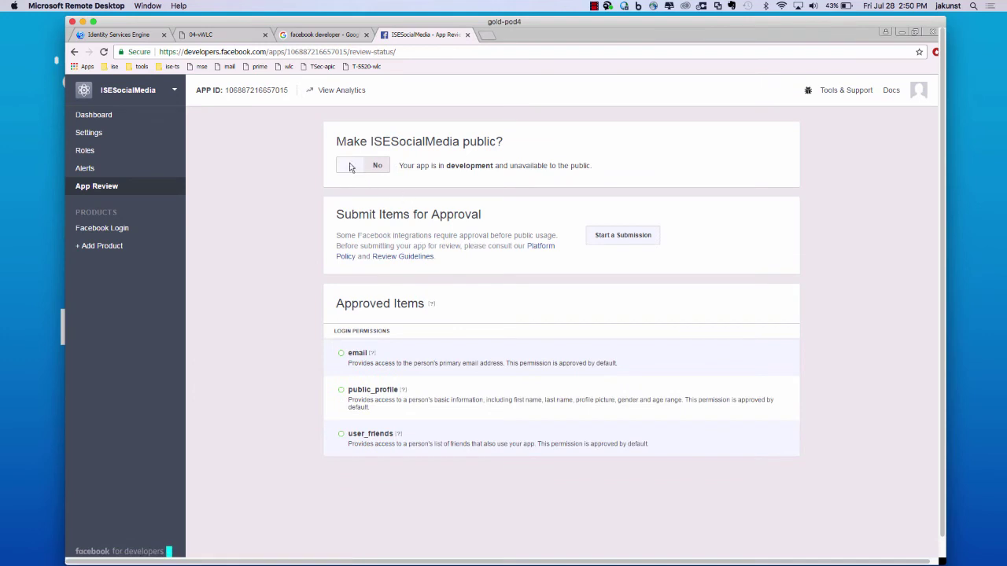
left_click(351, 166)
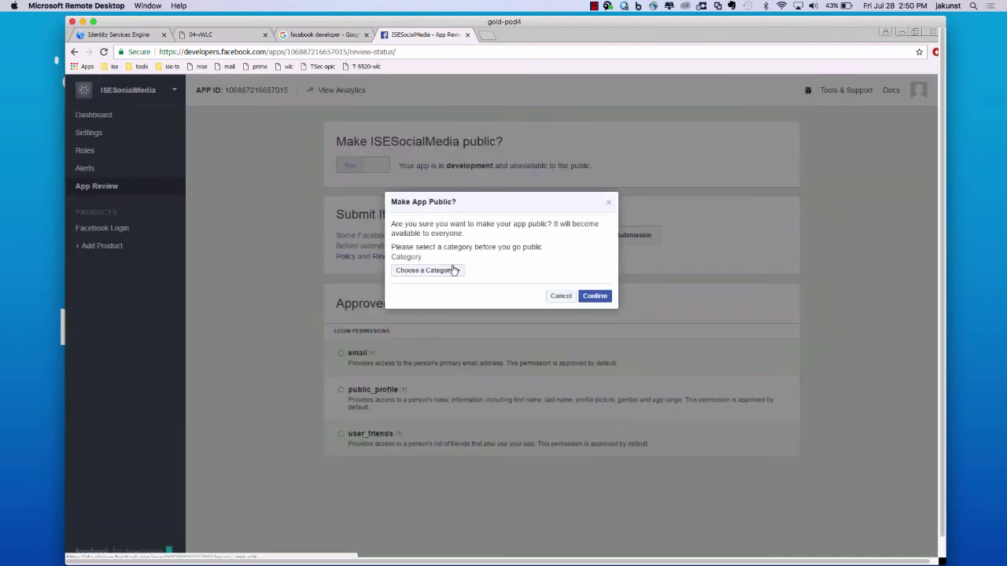
left_click(454, 270)
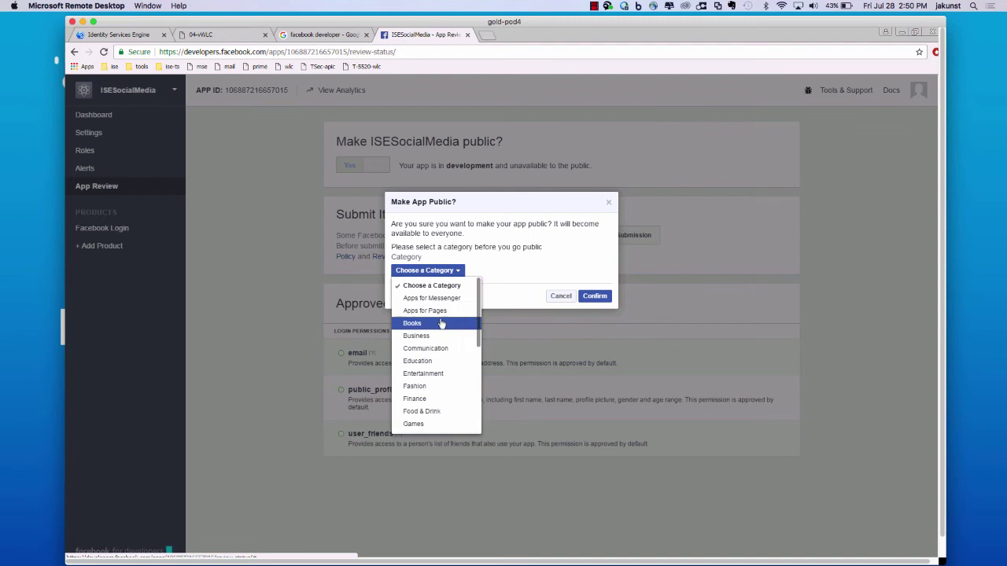
left_click(433, 336)
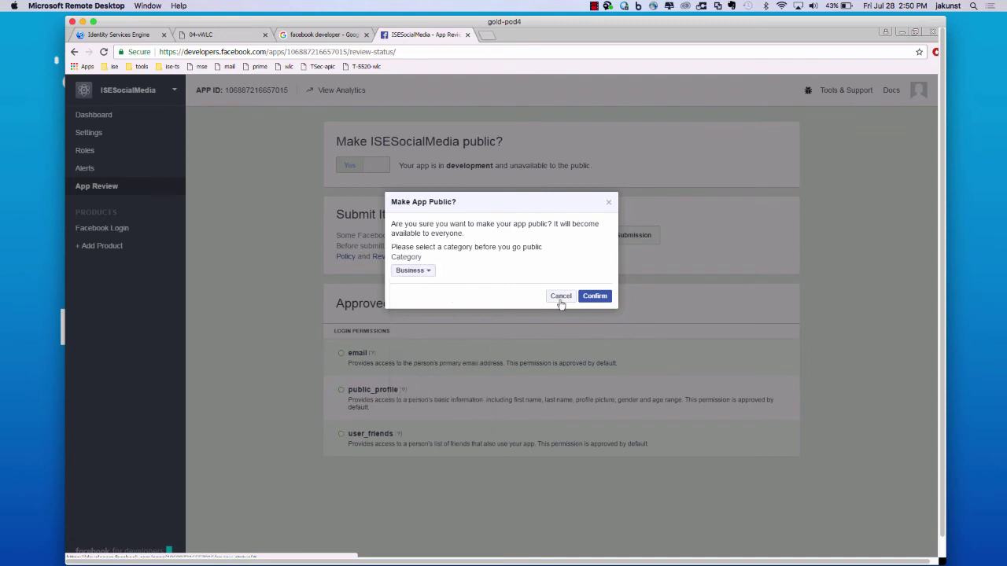
left_click(603, 299)
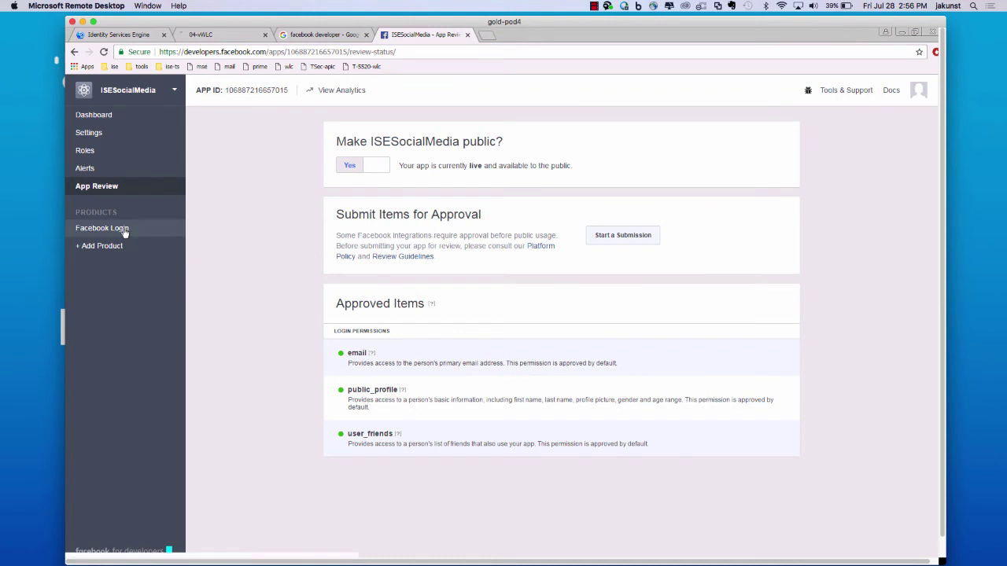
left_click(125, 232)
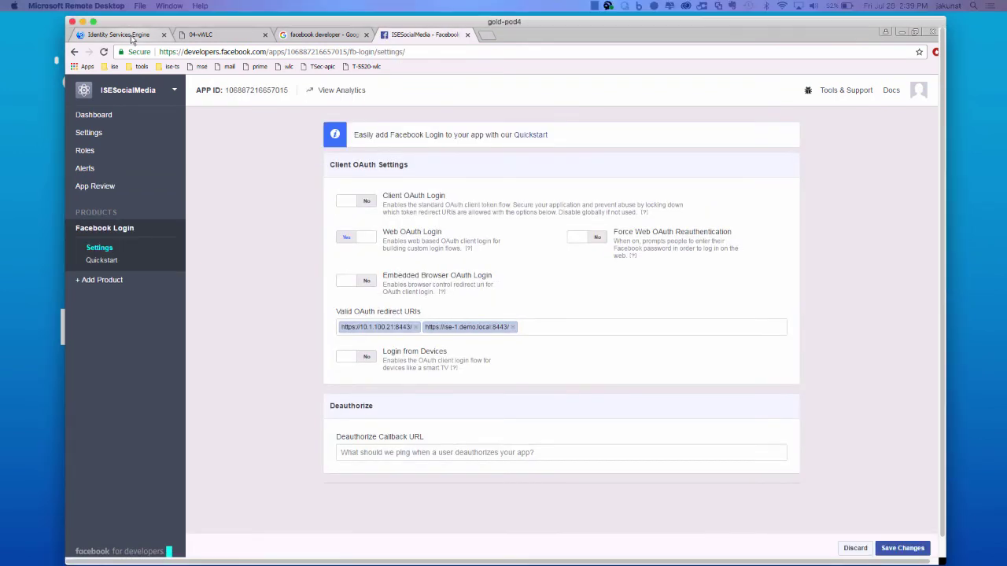
Launch the Self-Registered Guest Portal's test URL from Guest Access Portals & Components
left_click(133, 40)
left_click(480, 83)
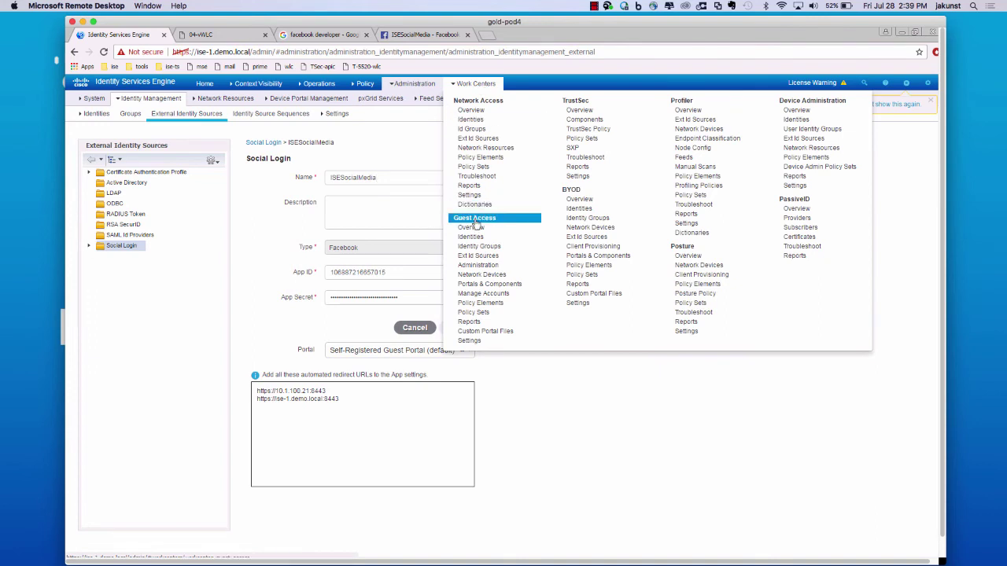
left_click(489, 284)
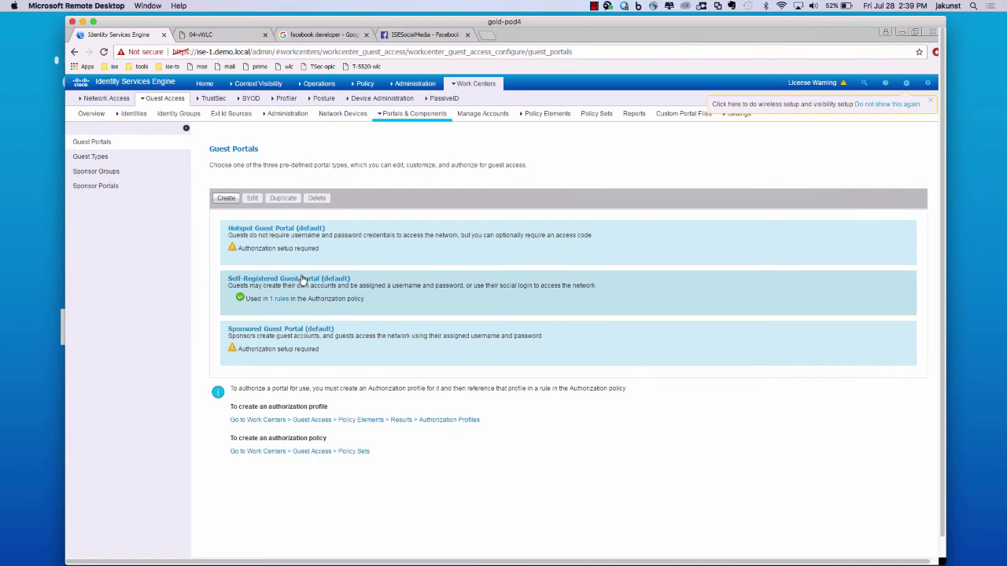
left_click(302, 281)
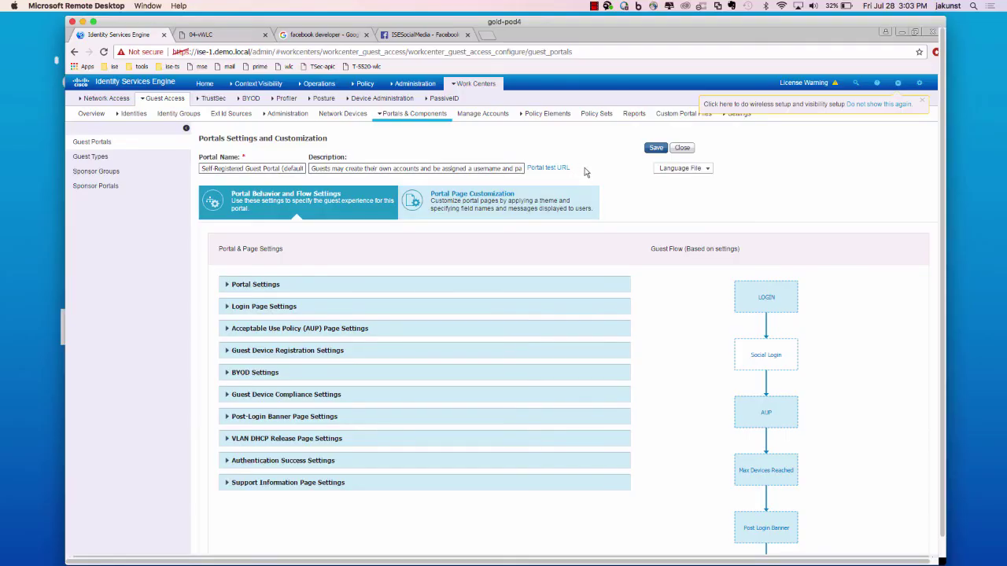
left_click(562, 169)
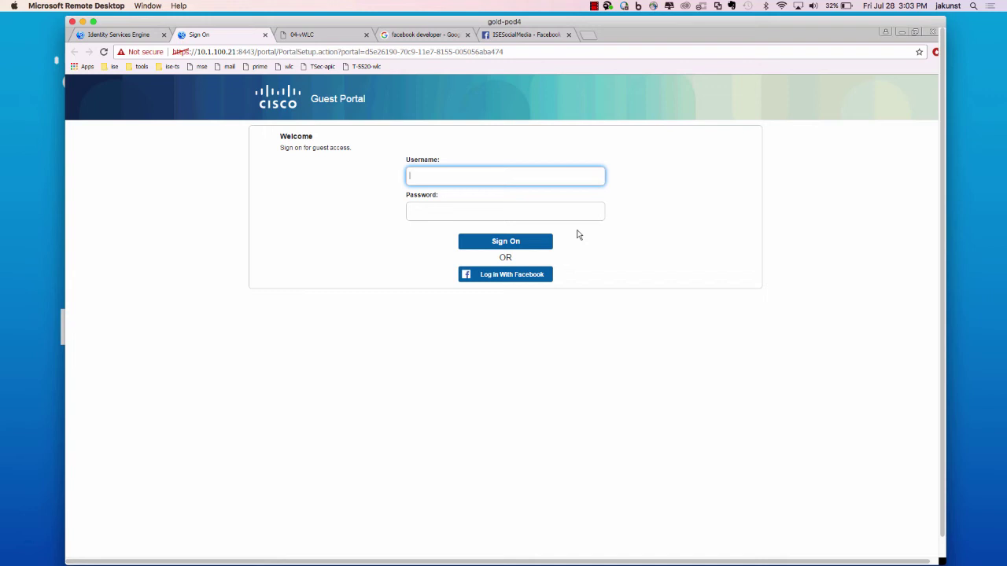
Log in with Facebook, allow the app, accept the usage policy and continue
left_click(516, 284)
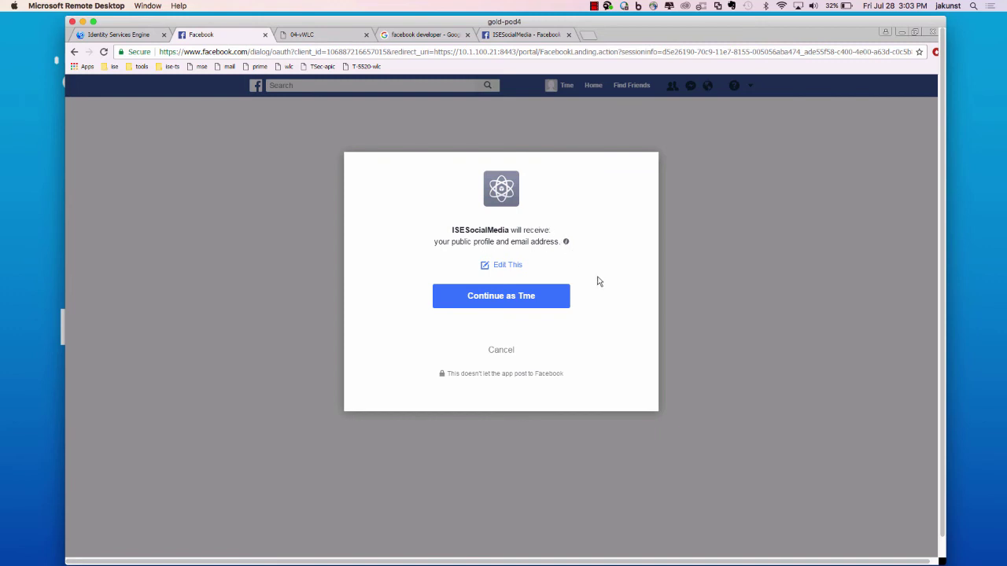
left_click(514, 298)
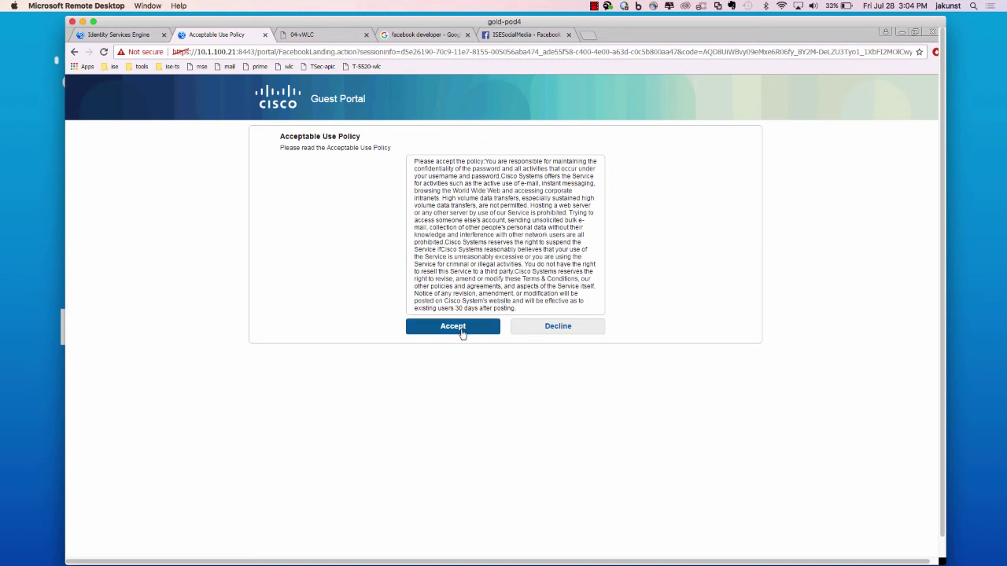
left_click(462, 333)
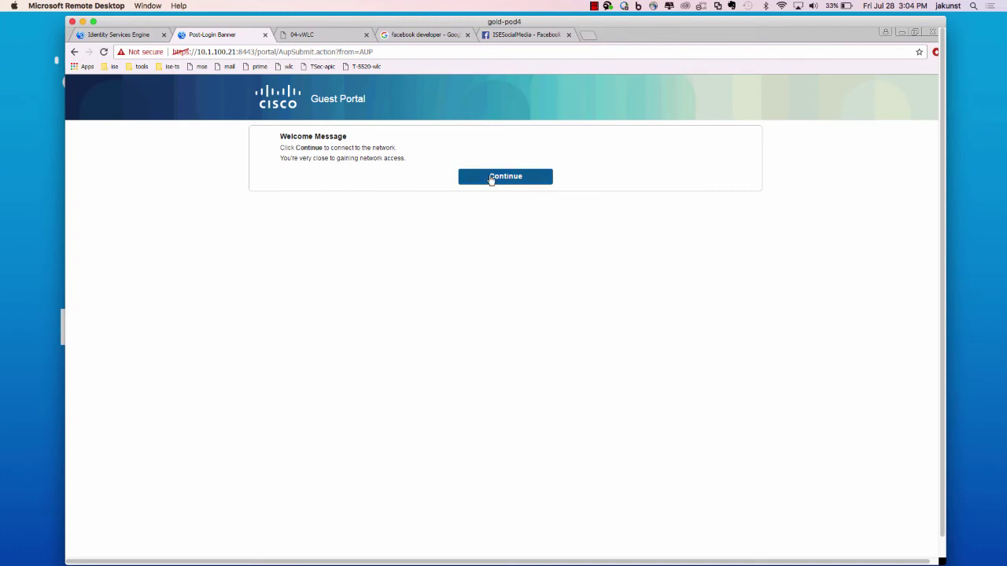
left_click(491, 178)
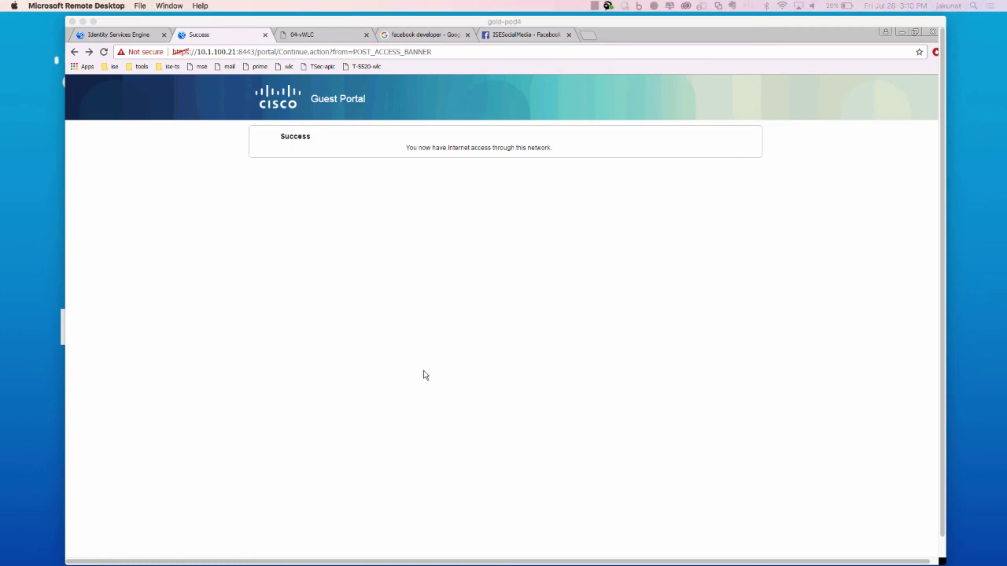
Go back to the ISE console and bring up the Operations > RADIUS Live Logs
left_click(118, 35)
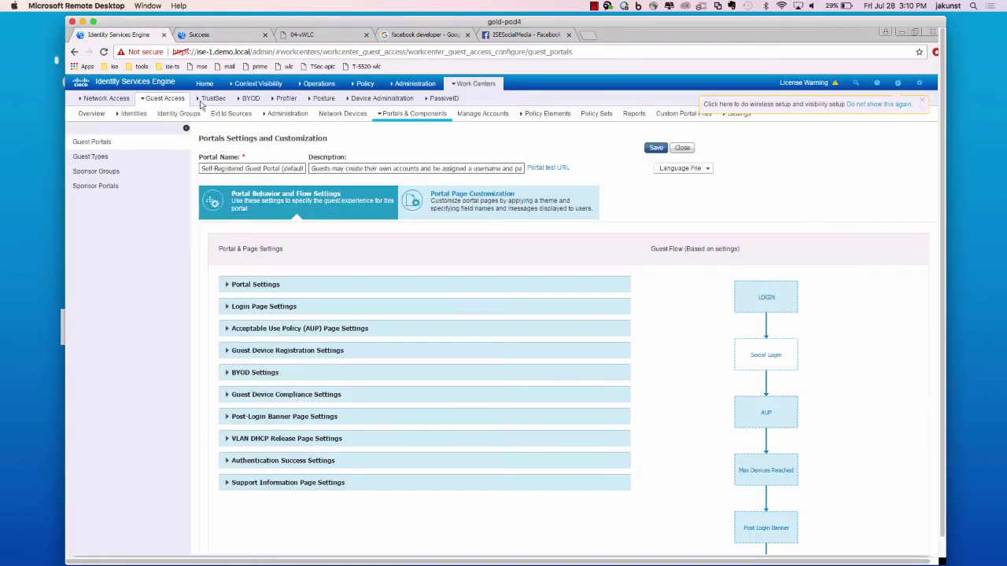
mouse_move(318, 87)
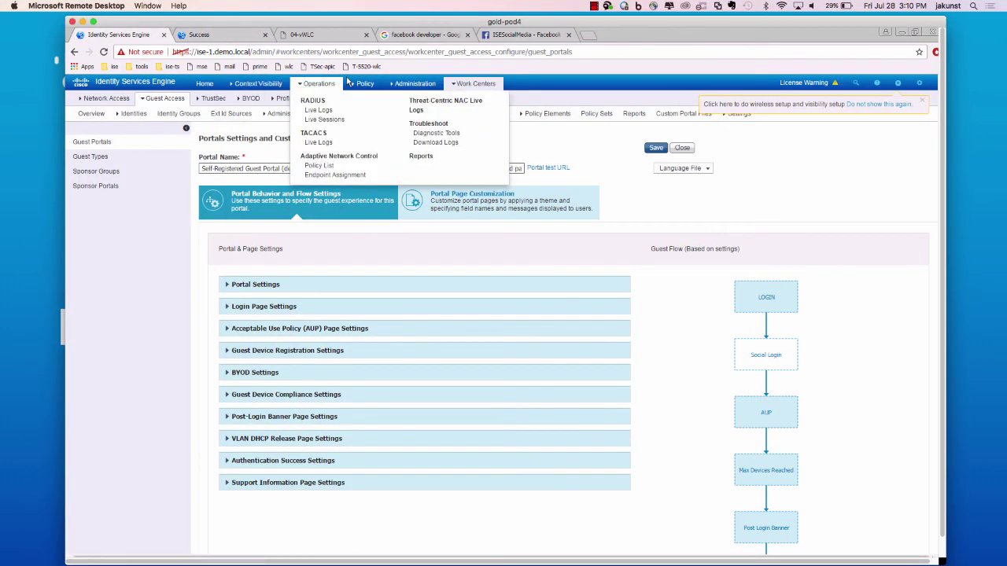
left_click(318, 110)
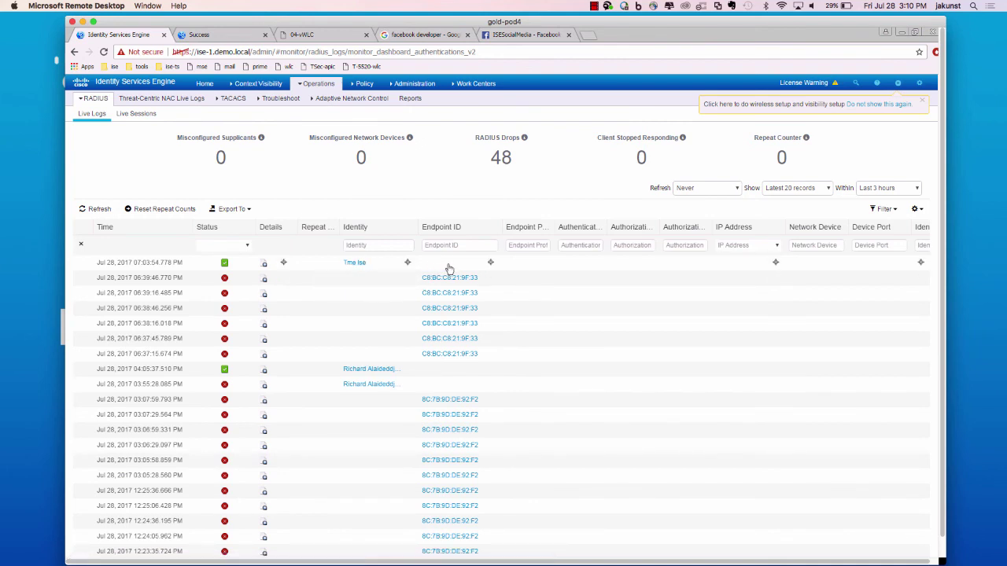
Review the latest passed authentication's details: ISESocialMedia identity store, FACEBOOK provider
left_click(265, 265)
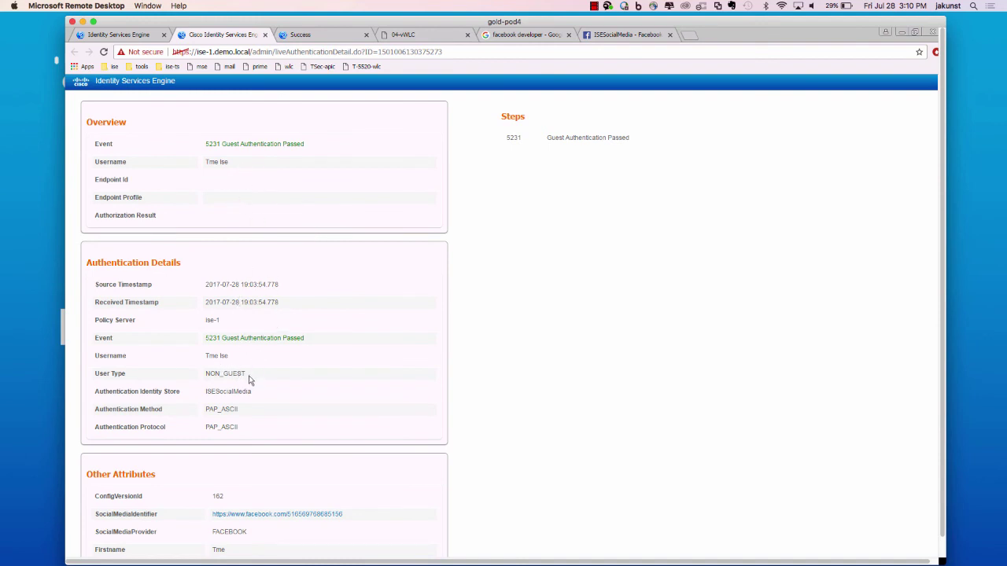
left_click_drag(209, 373, 206, 362)
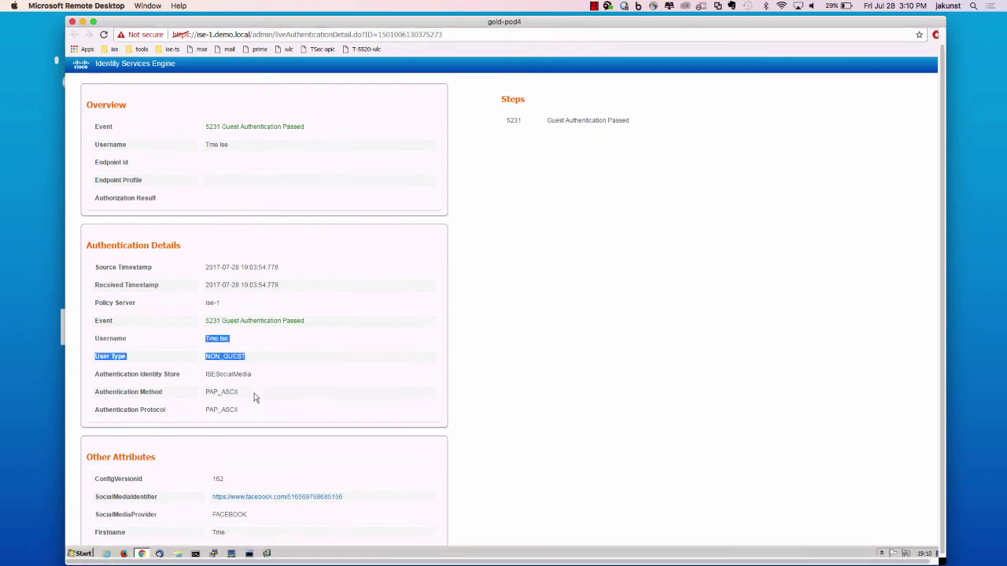
scroll(255, 397, "down", 1)
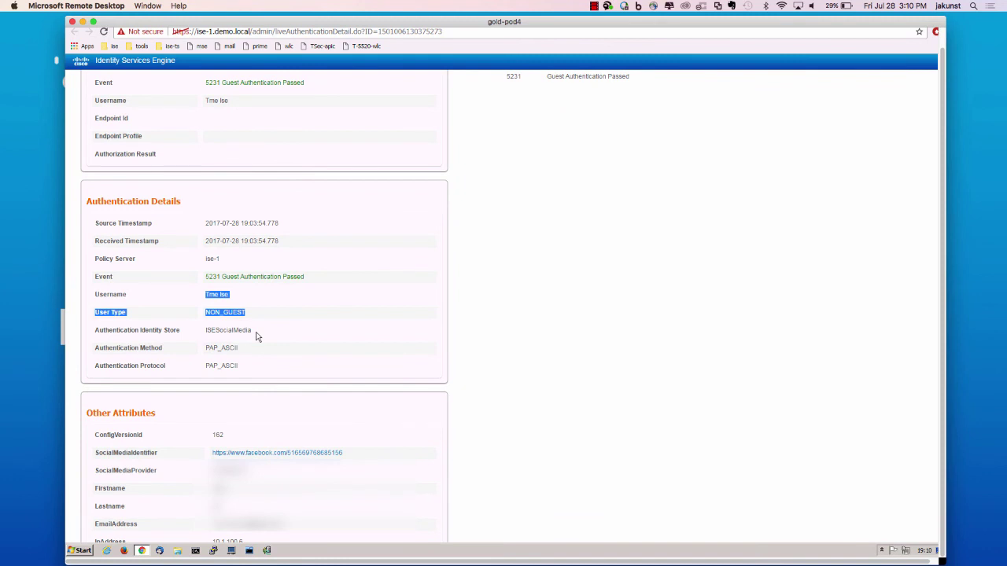
scroll(256, 337, "down", 1)
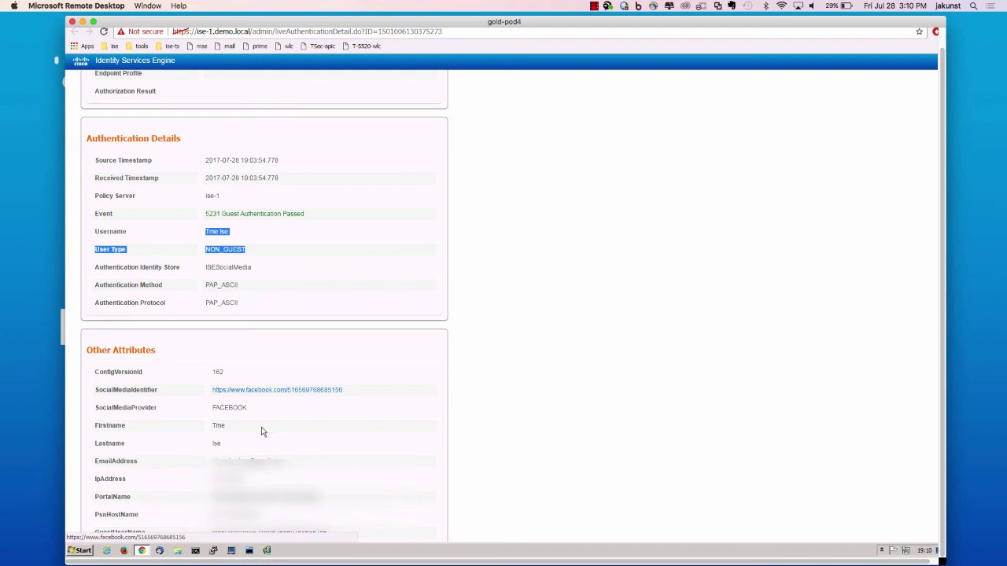
scroll(258, 431, "down", 1)
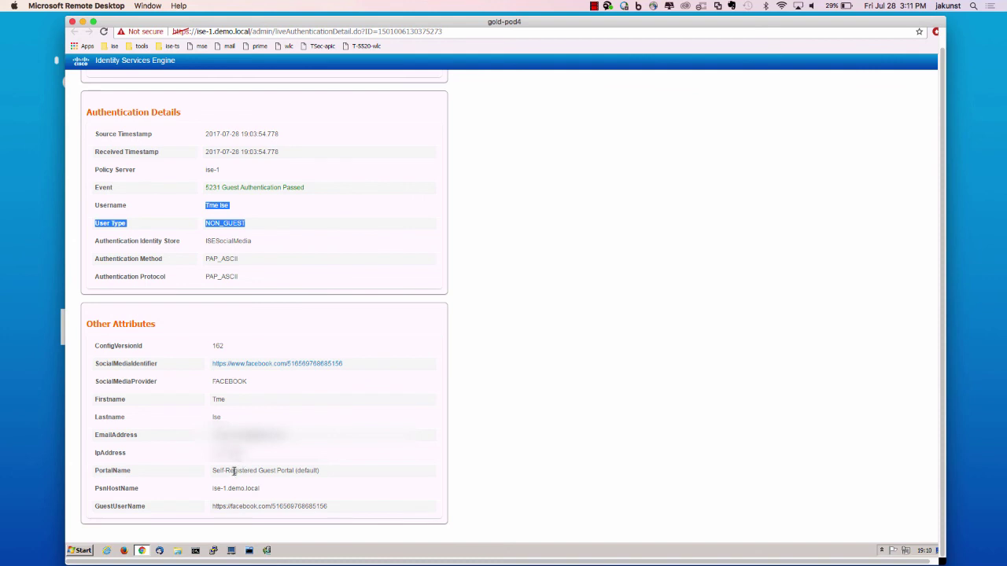
key("F11")
scroll(295, 231, "up", 3)
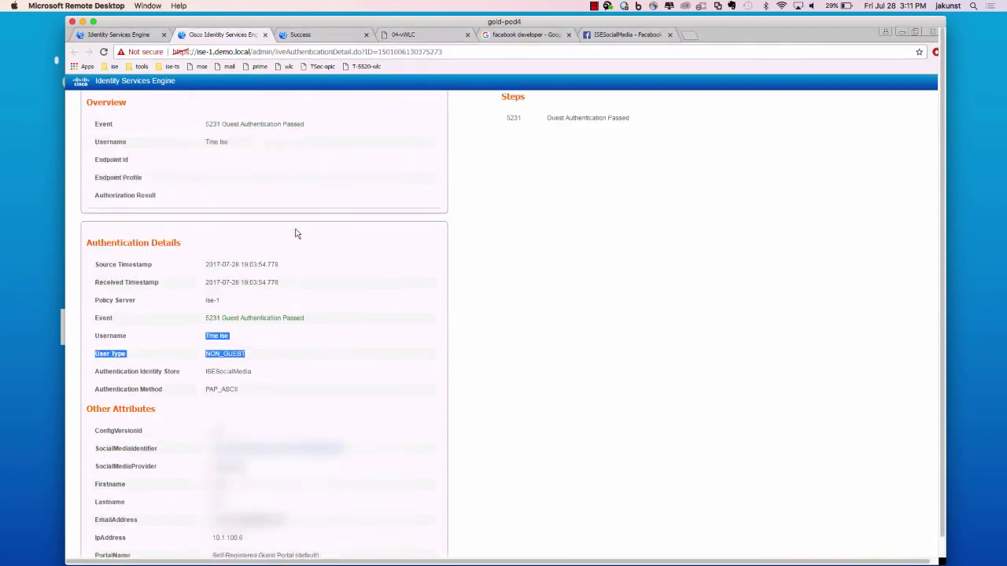
Run the Master Guest Report from Operations > Reports > Guest
left_click(110, 35)
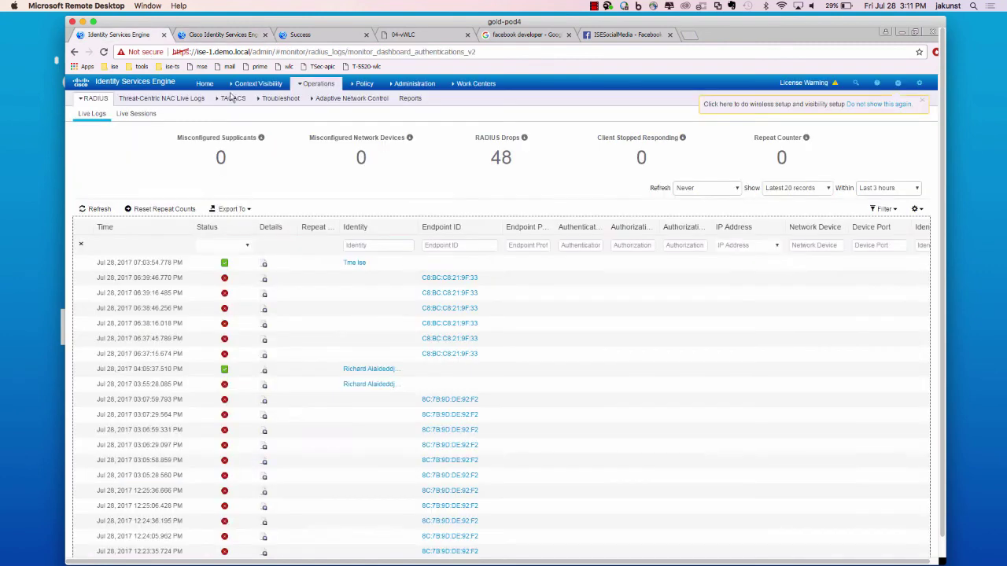
mouse_move(320, 85)
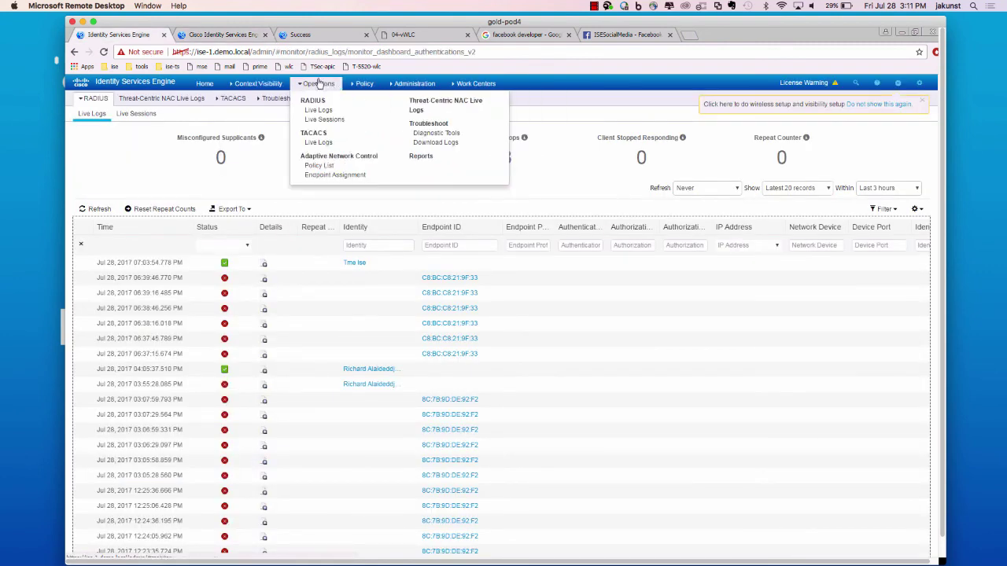
left_click(425, 158)
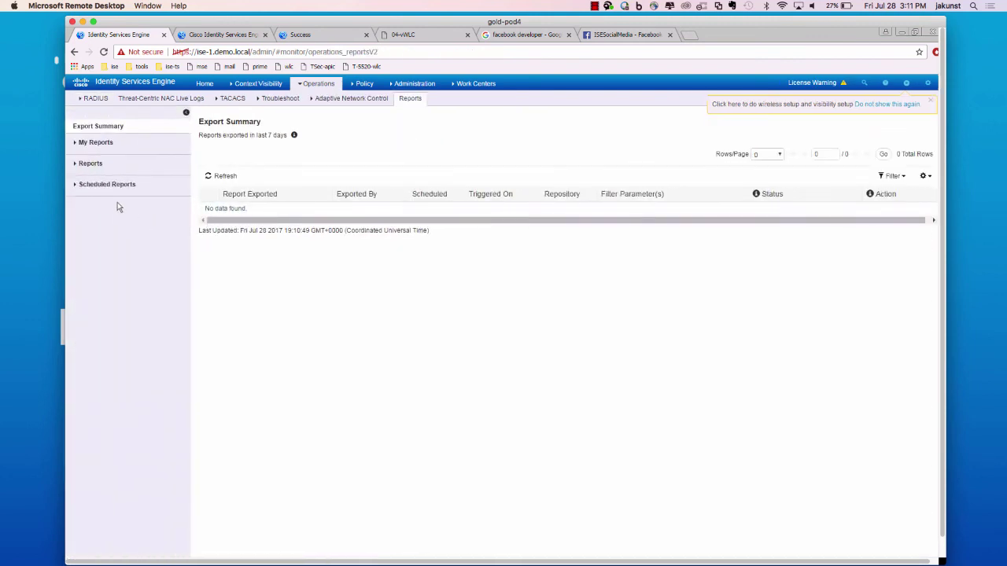
left_click(76, 163)
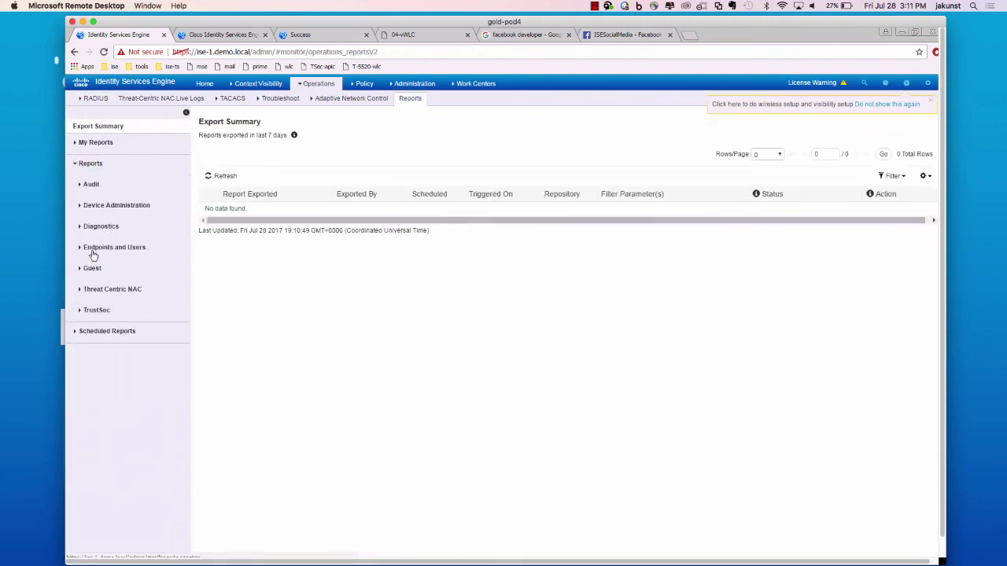
left_click(86, 268)
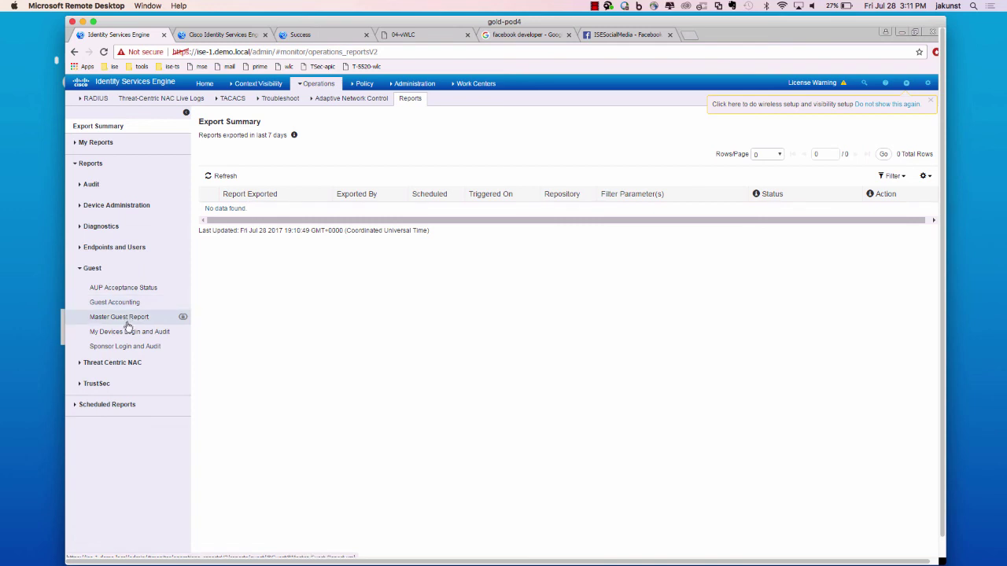
left_click(126, 318)
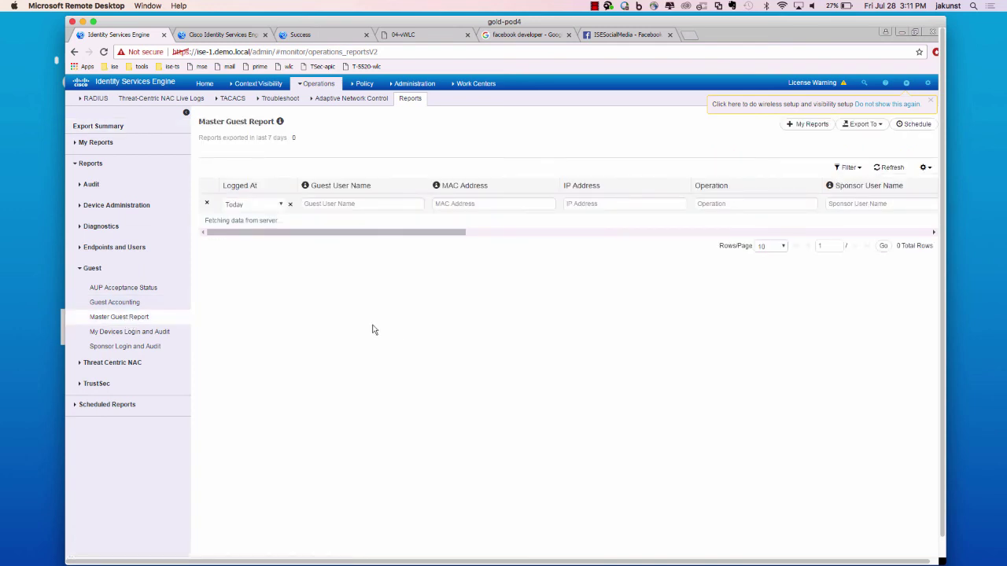